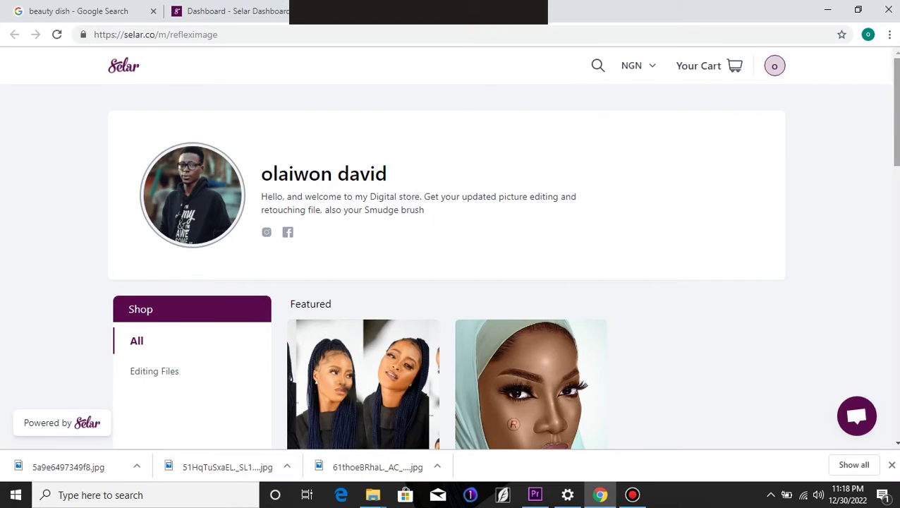
Browse the product listings in the Selar digital store.
scroll(451, 246, down, 5)
scroll(512, 247, down, 9)
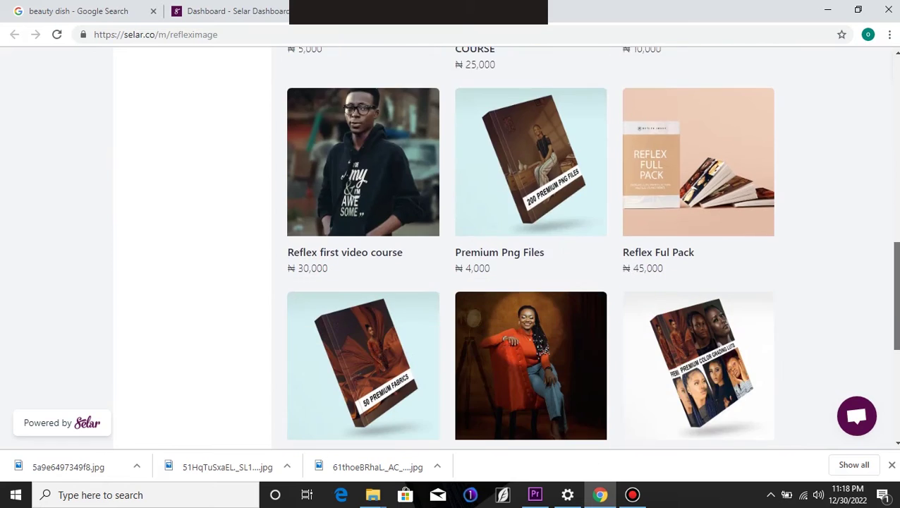
scroll(451, 247, down, 1)
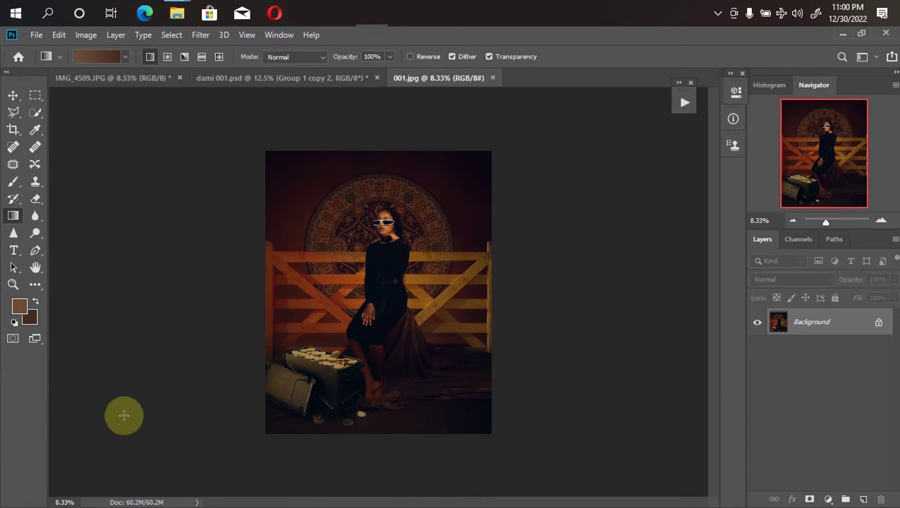
Compare the original IMG_4509.JPG, the dami 001.psd working file and the finished 001.jpg, returning to dami 001.psd.
click(237, 82)
click(122, 75)
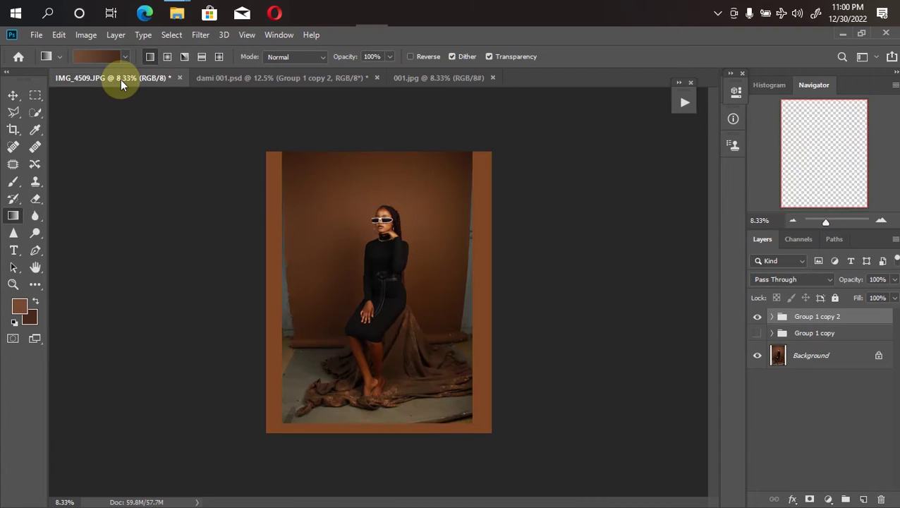
click(278, 74)
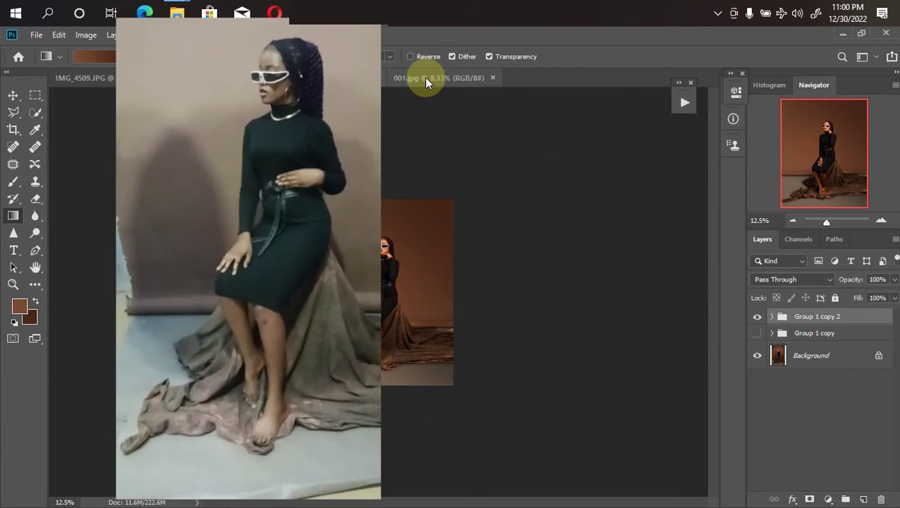
click(425, 81)
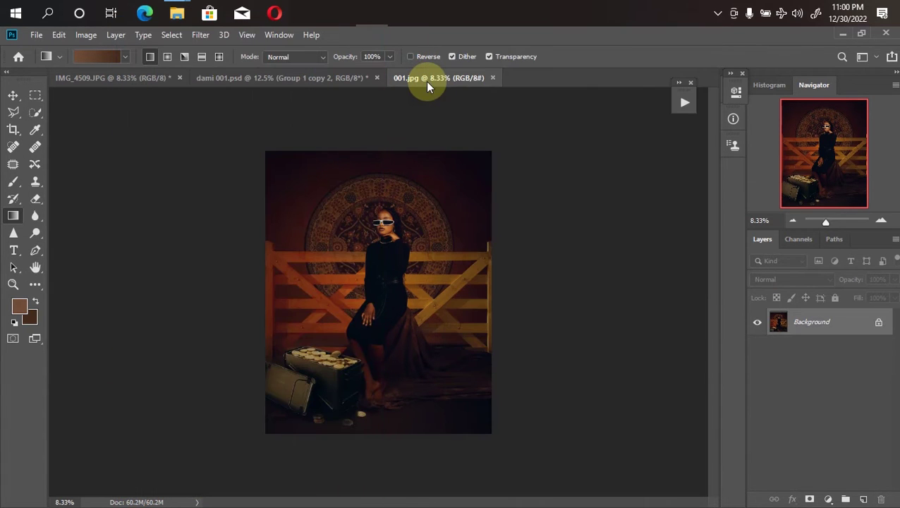
click(271, 75)
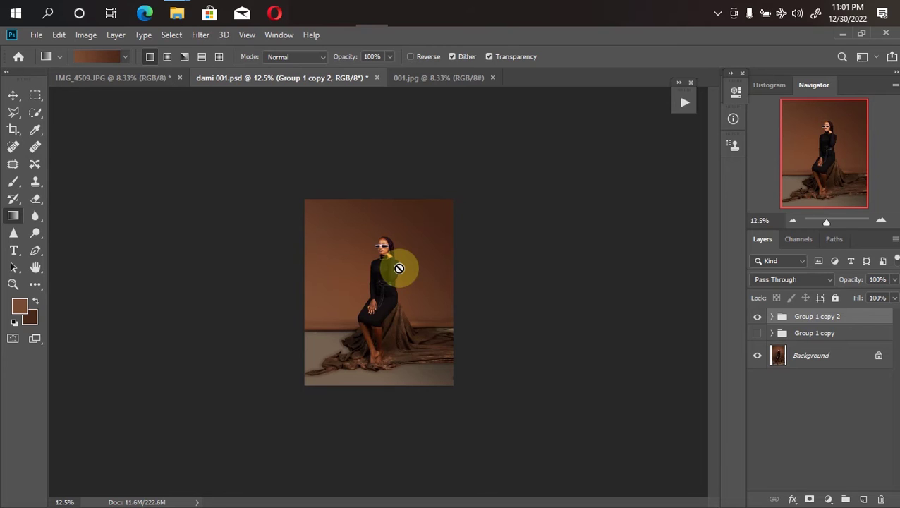
Show the Group 1 copy group and expand Group 1 copy 2, leaving it unlocked.
click(756, 333)
click(834, 299)
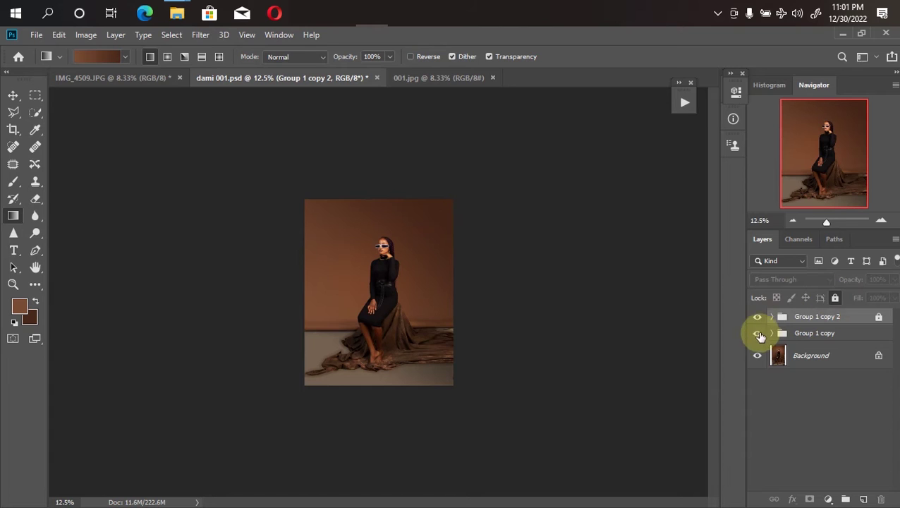
click(772, 316)
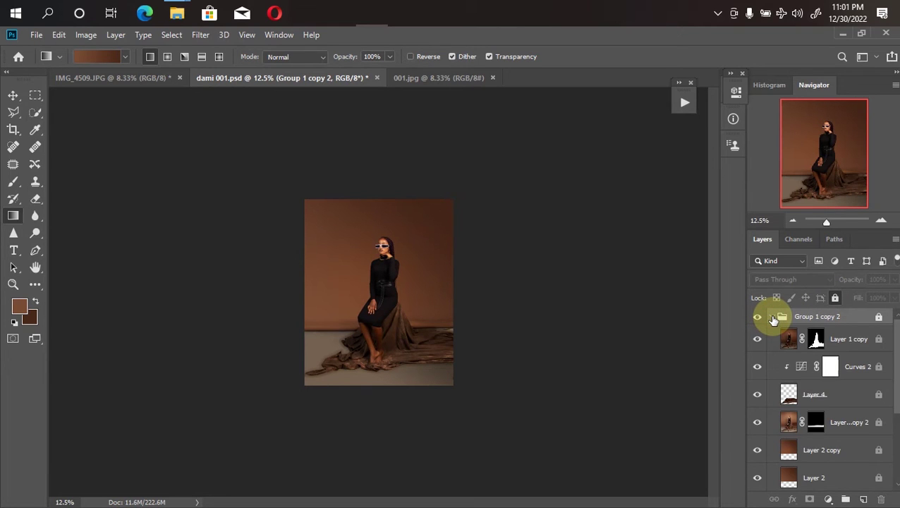
click(878, 319)
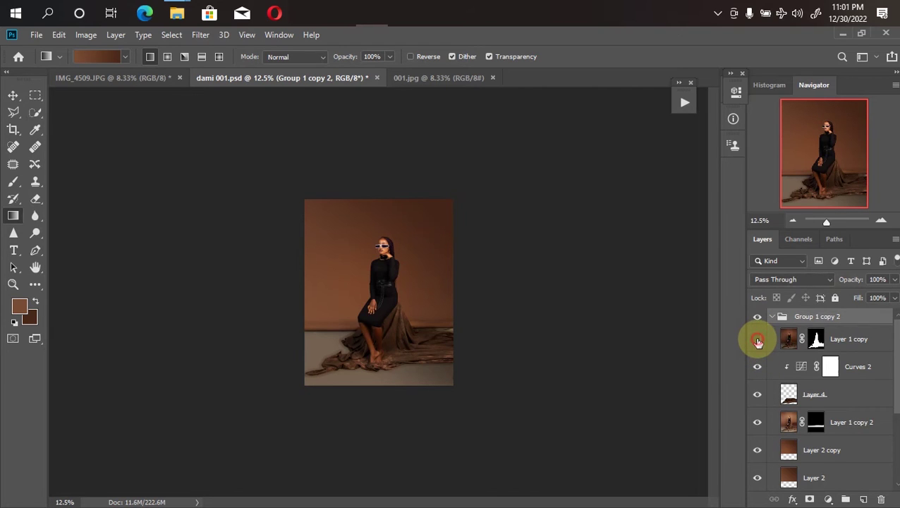
Toggle the visibility of Layer 1 copy to check its effect and review the layers inside Group 1 copy 2.
click(756, 340)
click(755, 342)
click(756, 344)
click(755, 344)
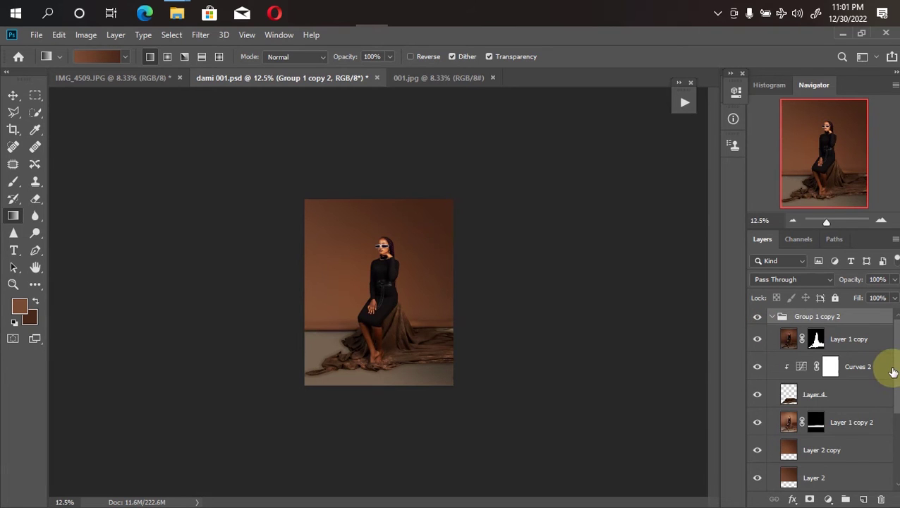
scroll(890, 351, down, 3)
scroll(890, 375, up, 3)
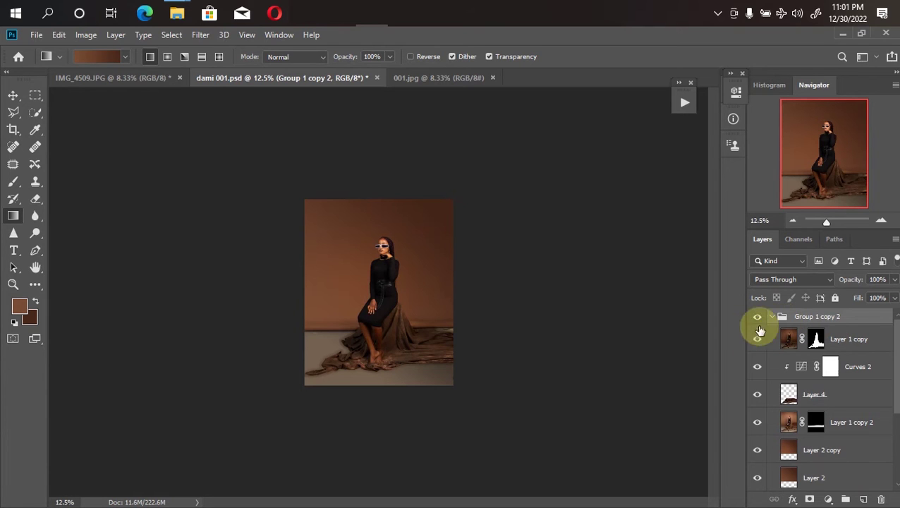
scroll(810, 398, down, 2)
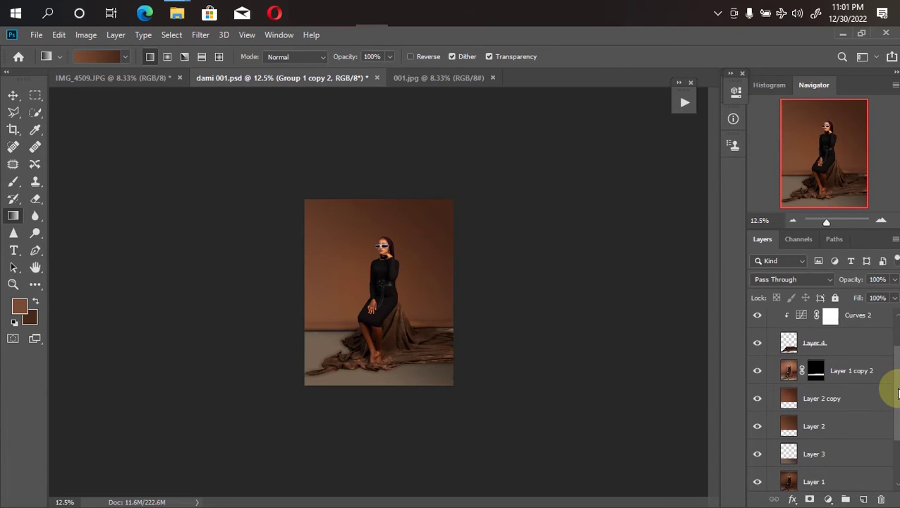
Place the textured backdrop image 25 from the Downloads overlays folder into dami 001.psd.
mouse_move(178, 7)
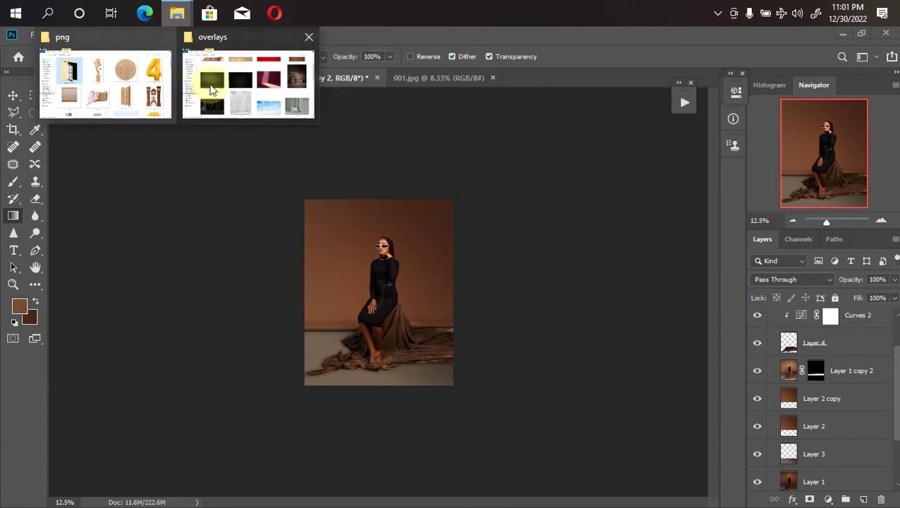
click(232, 90)
scroll(765, 219, down, 10)
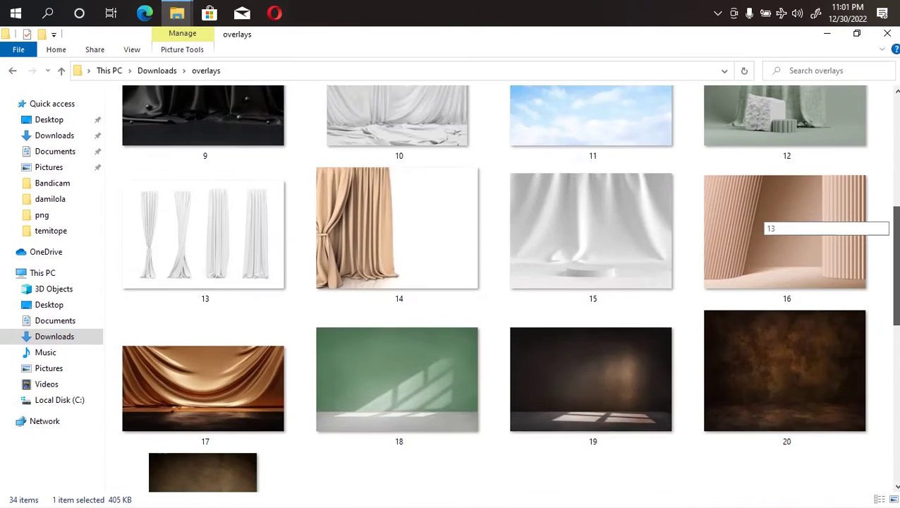
scroll(765, 219, down, 2)
scroll(765, 219, up, 2)
scroll(765, 218, down, 5)
scroll(765, 219, up, 2)
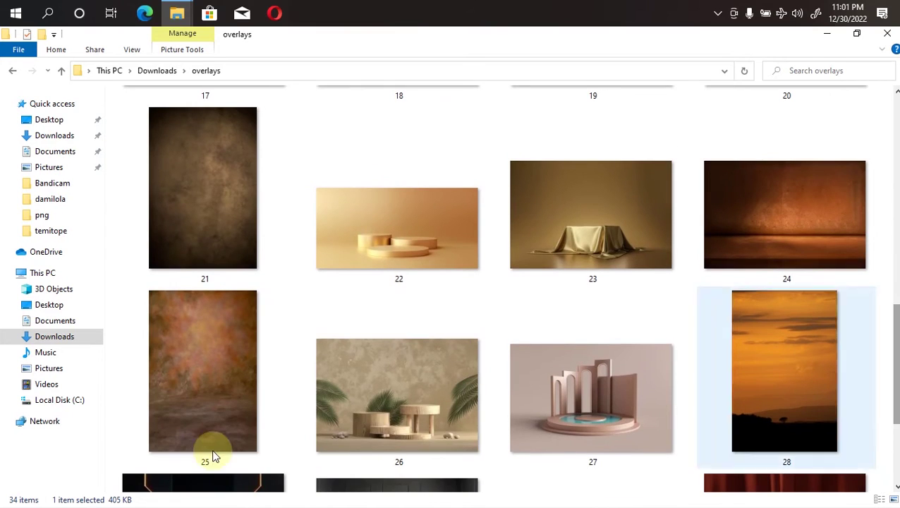
click(202, 409)
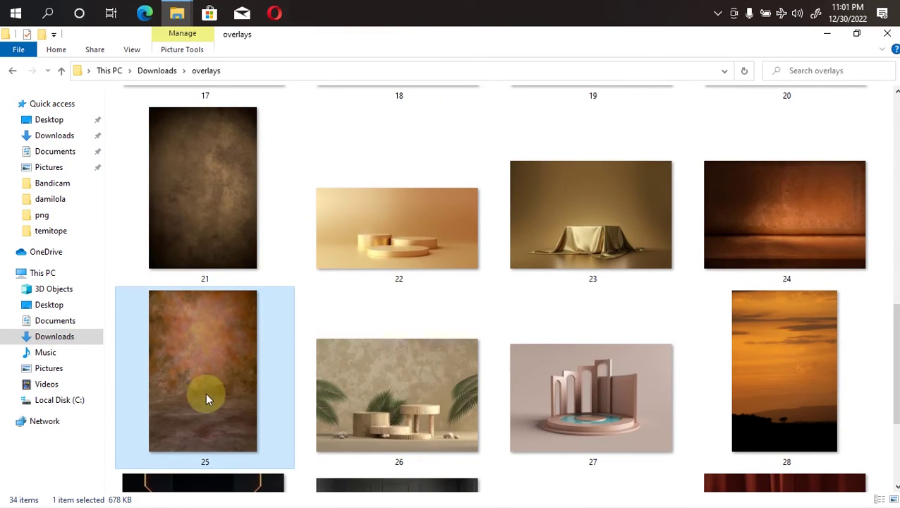
drag(190, 387, 350, 321)
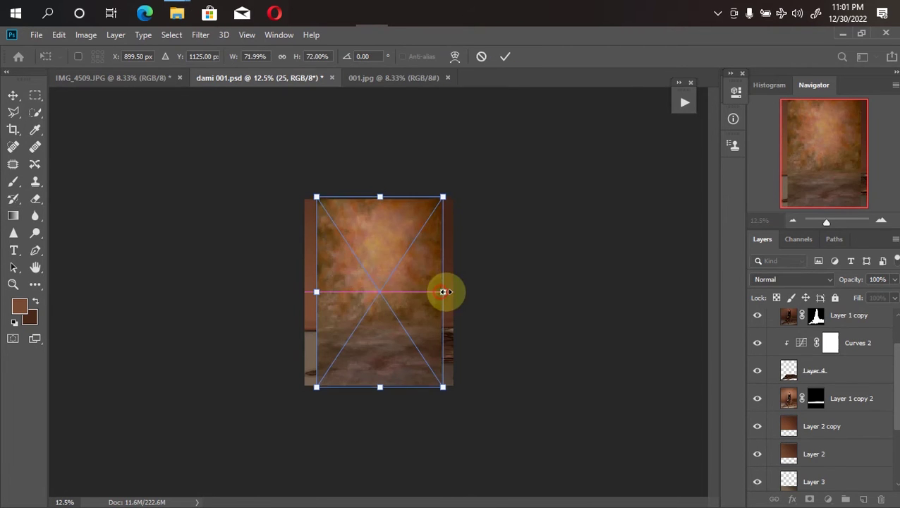
Scale the placed backdrop to about 86% so it spans the canvas width, and shift it slightly upward.
drag(315, 294, 301, 292)
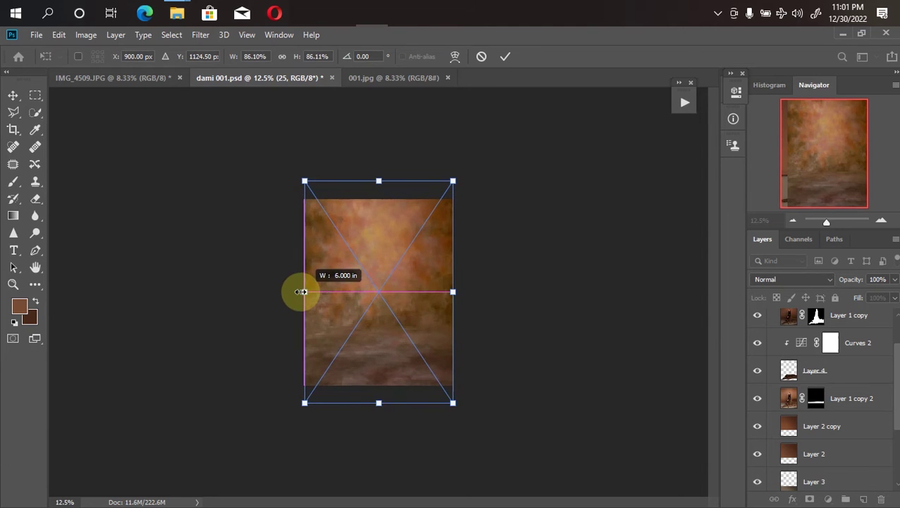
drag(346, 335, 348, 326)
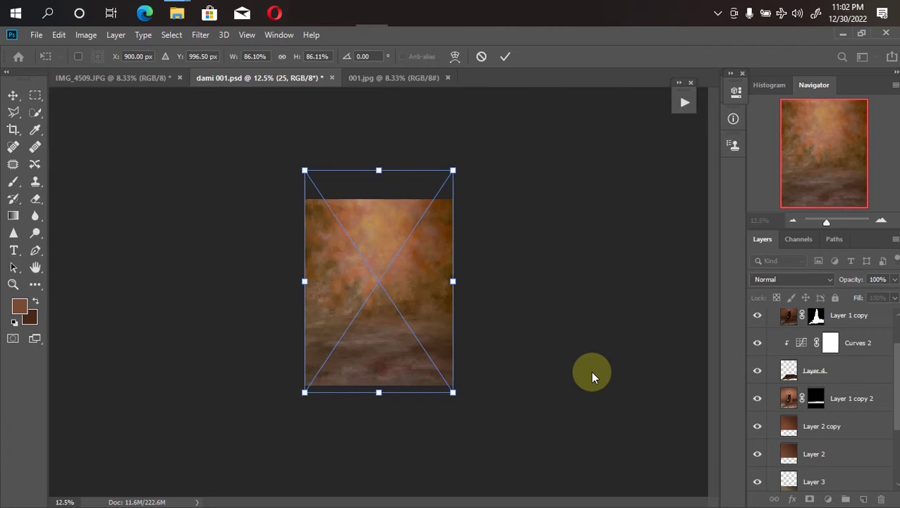
key(g)
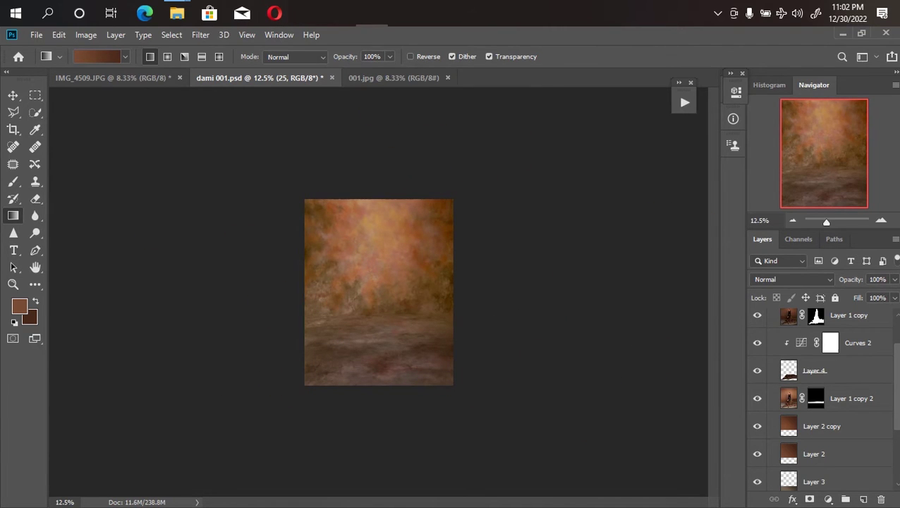
Move layer 25 directly beneath Layer 1 copy inside Group 1 copy 2 and set its blend mode to Soft Light.
drag(886, 390, 883, 332)
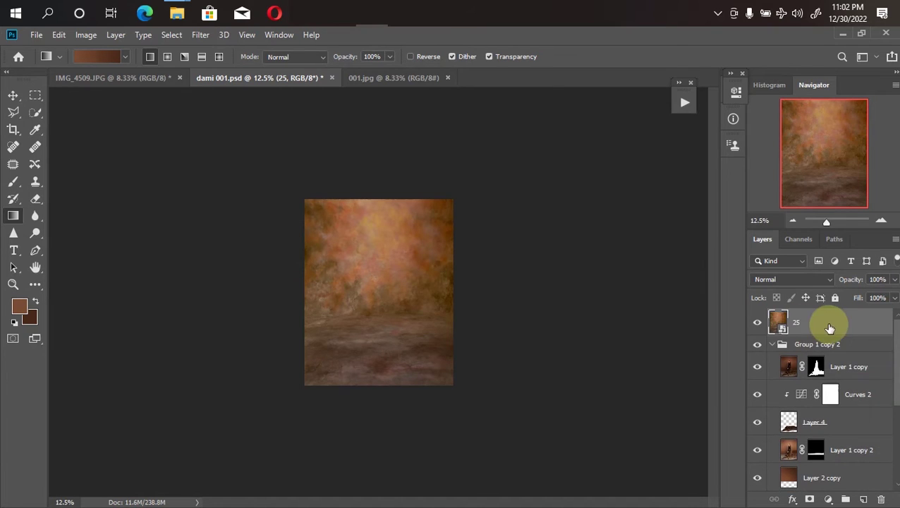
drag(820, 325, 826, 381)
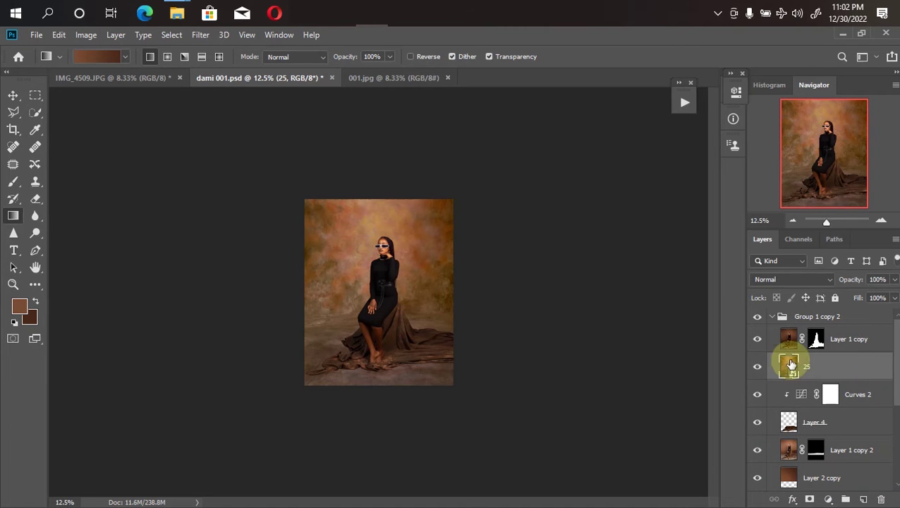
key(ctrl+plus)
key(ctrl+plus)
key(ctrl+plus)
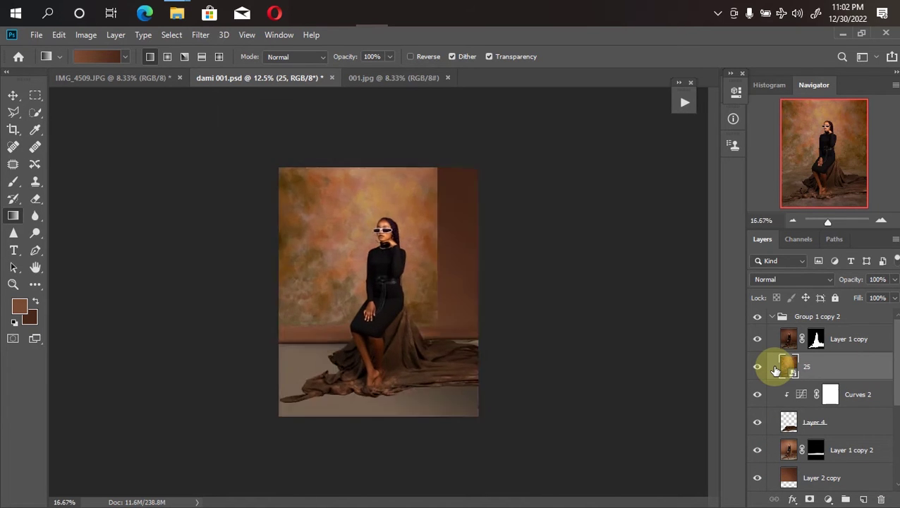
key(ctrl+minus)
key(ctrl+minus)
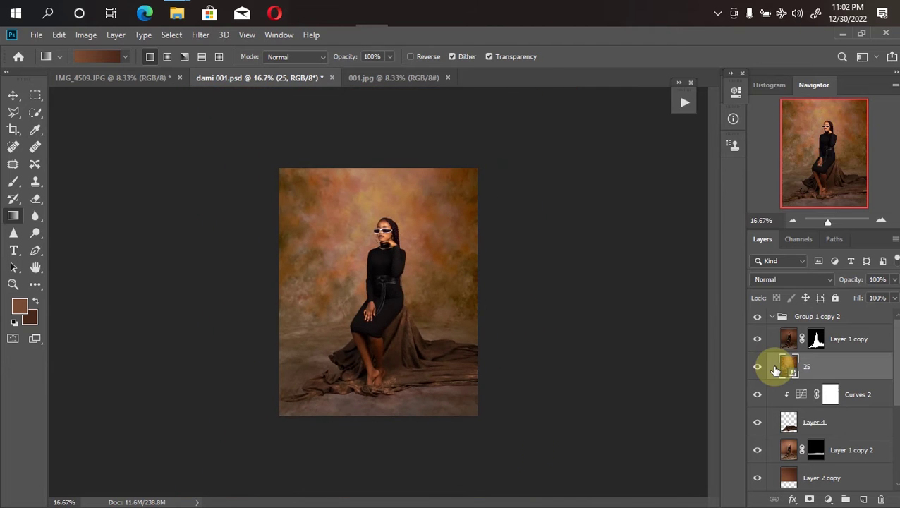
click(799, 280)
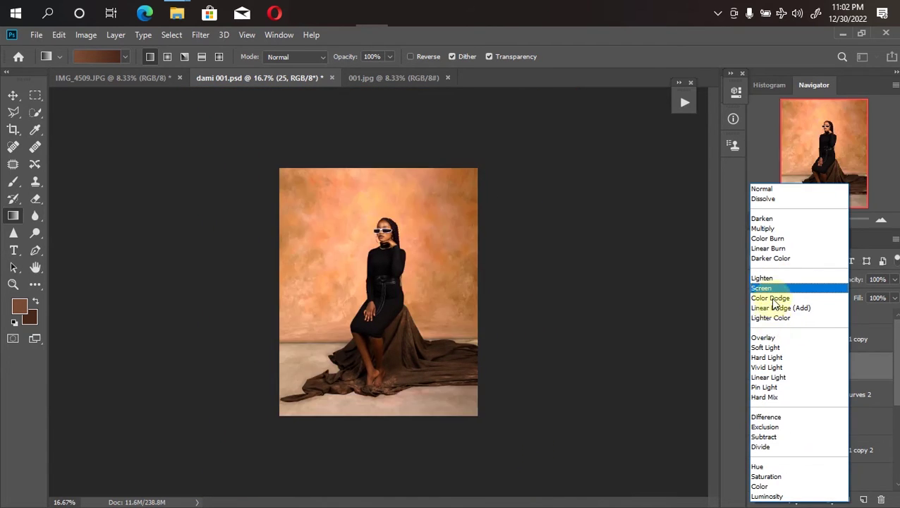
click(765, 347)
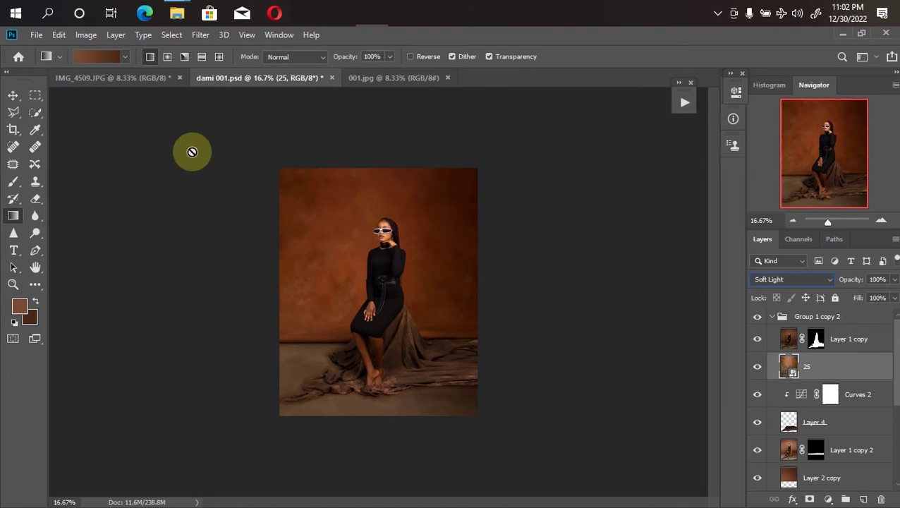
Apply a Gaussian Blur with a radius of 8.6 pixels to backdrop layer 25.
click(13, 94)
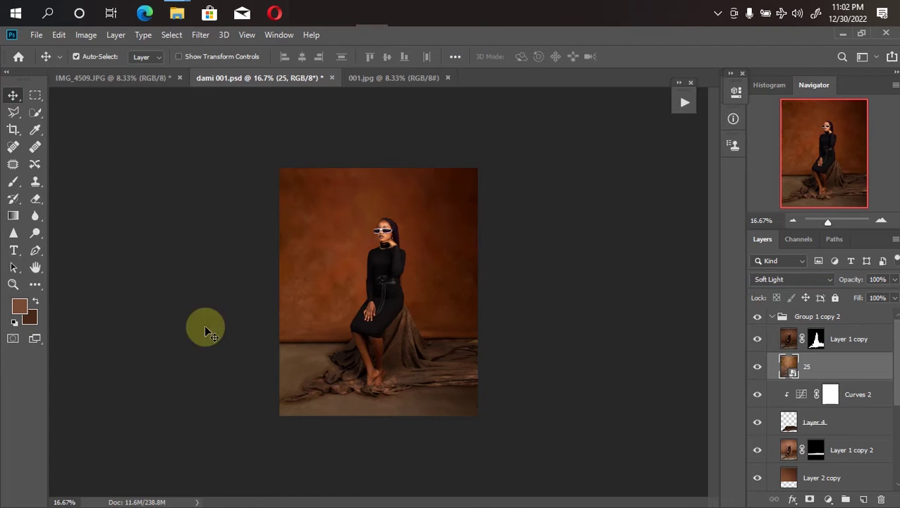
scroll(430, 244, up, 3)
scroll(430, 244, down, 3)
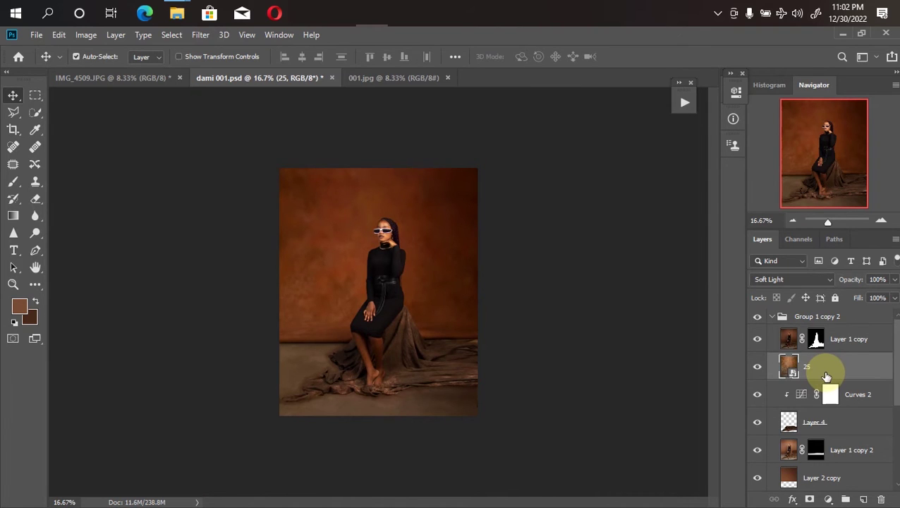
click(203, 35)
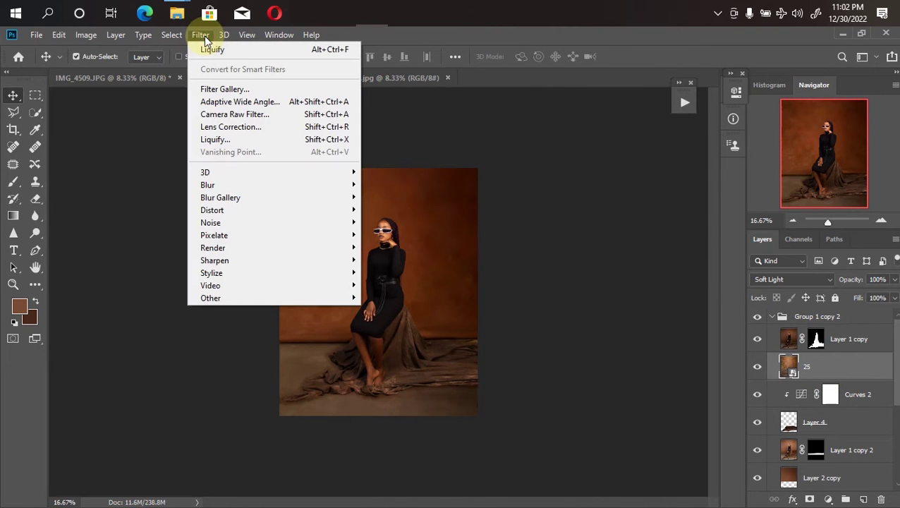
mouse_move(331, 190)
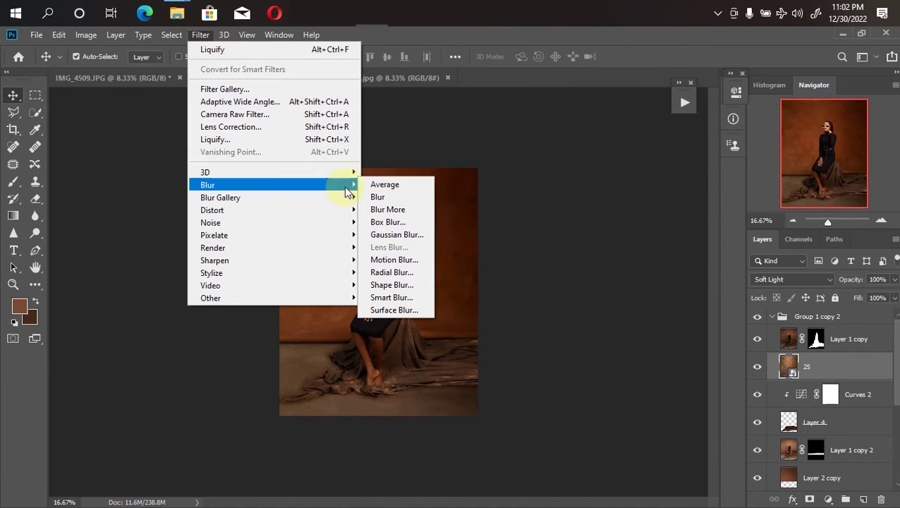
click(385, 234)
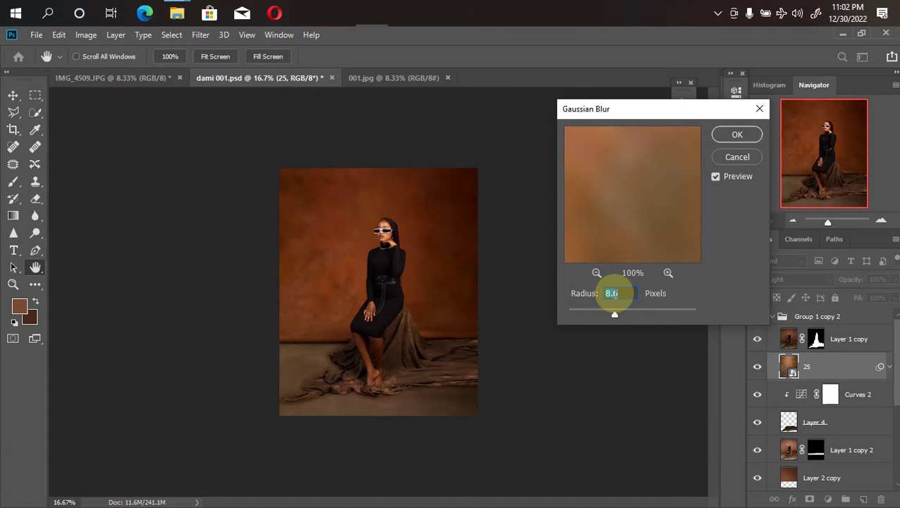
key(Return)
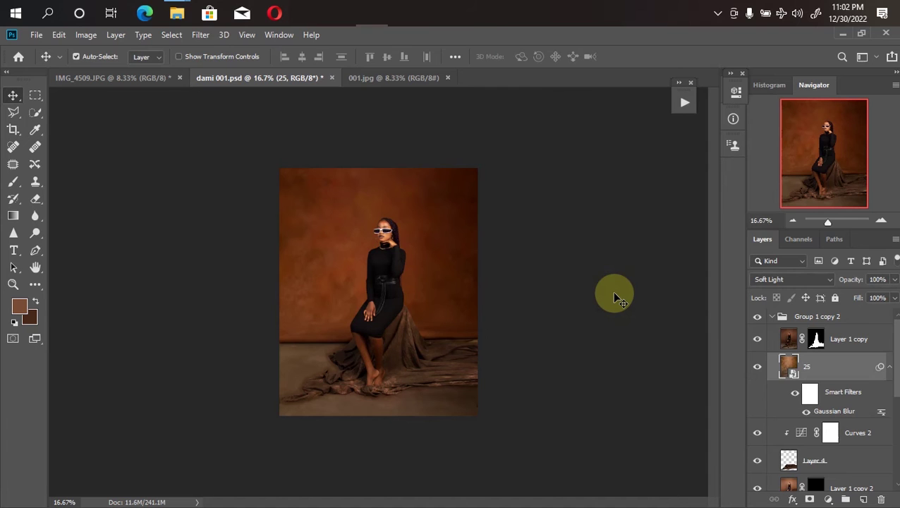
Review the blurred backdrop composite at different magnifications and compare it with the finished 001.jpg.
key(ctrl+minus)
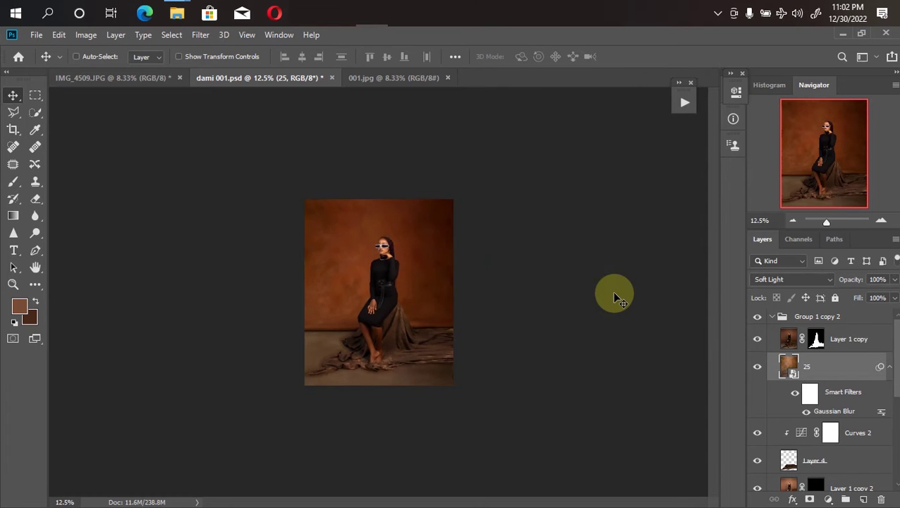
key(ctrl+plus)
key(ctrl+plus)
key(ctrl+minus)
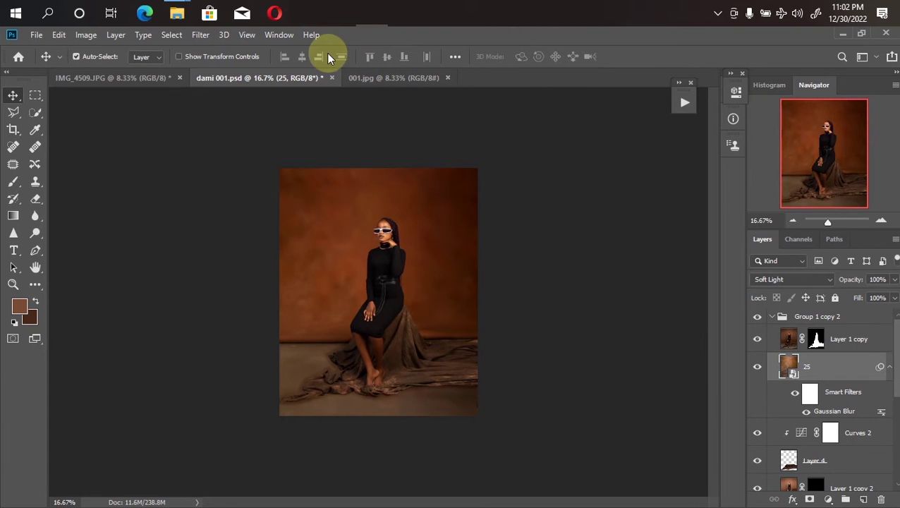
click(363, 75)
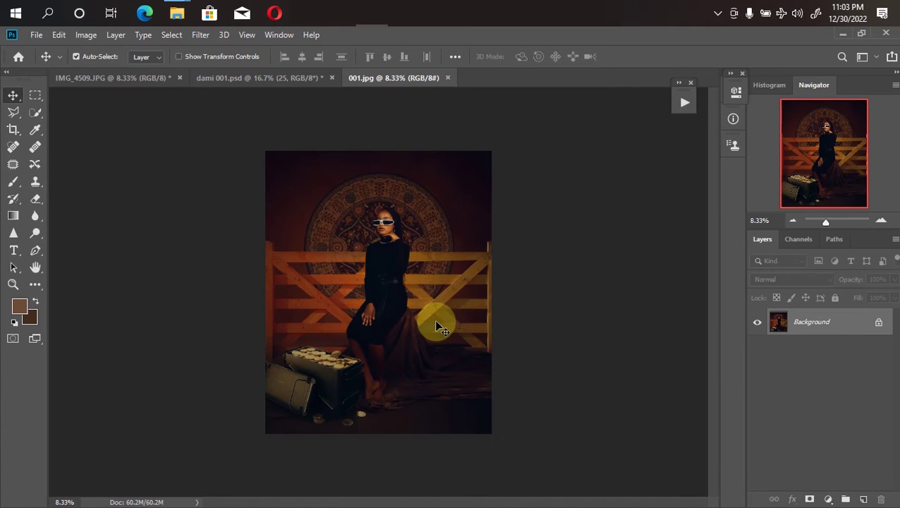
Place the round patterned rug image 166 from the Downloads png folder into dami 001.psd above layer 25.
key(alt+Tab)
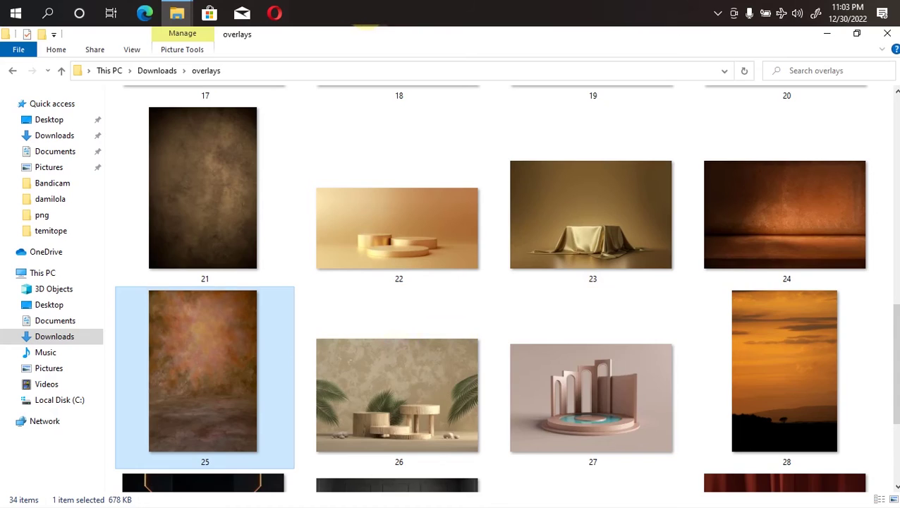
key(alt+Tab)
click(258, 80)
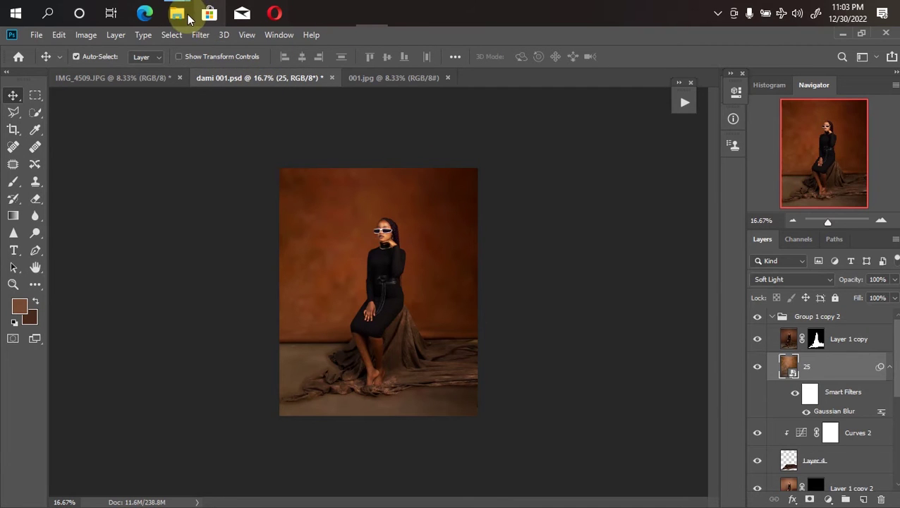
mouse_move(187, 19)
click(141, 67)
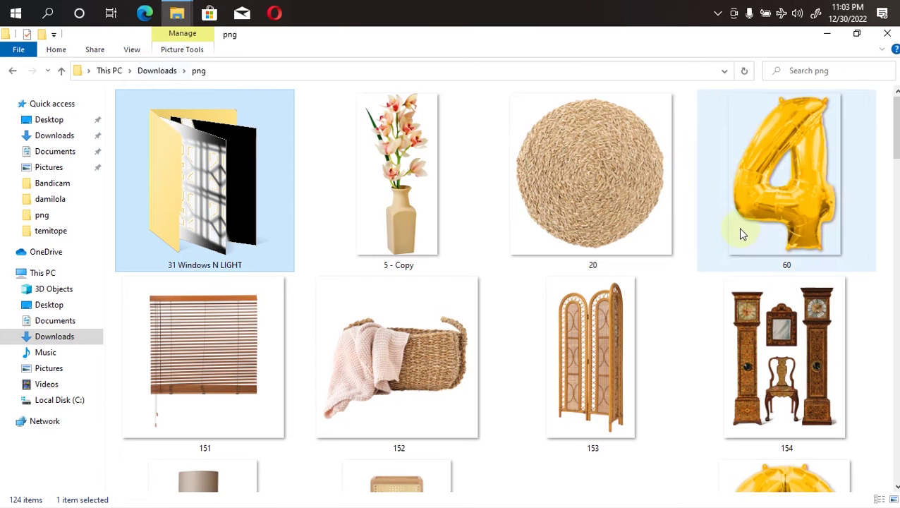
scroll(829, 176, down, 5)
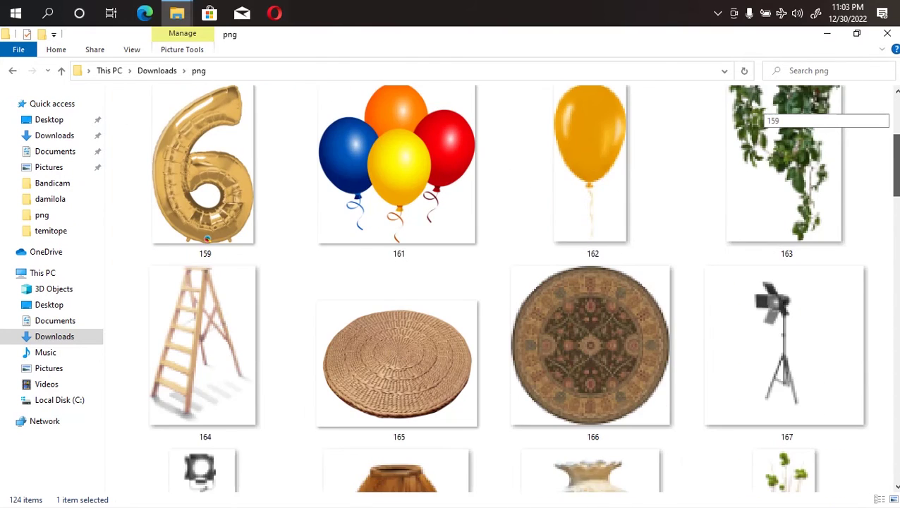
scroll(613, 413, up, 1)
click(616, 420)
drag(593, 398, 398, 361)
drag(360, 284, 358, 282)
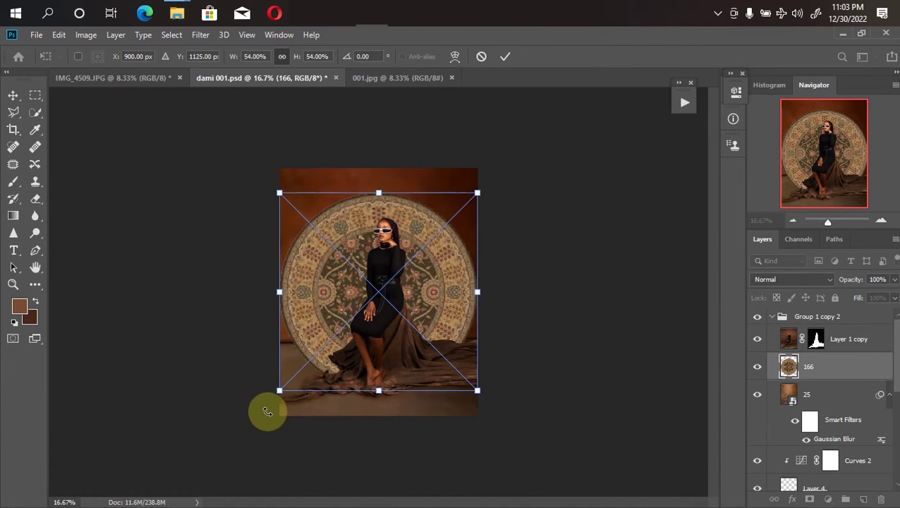
Scale the placed rug down to a little wider than the woman's torso and centre it behind her head and upper body.
drag(281, 382, 311, 335)
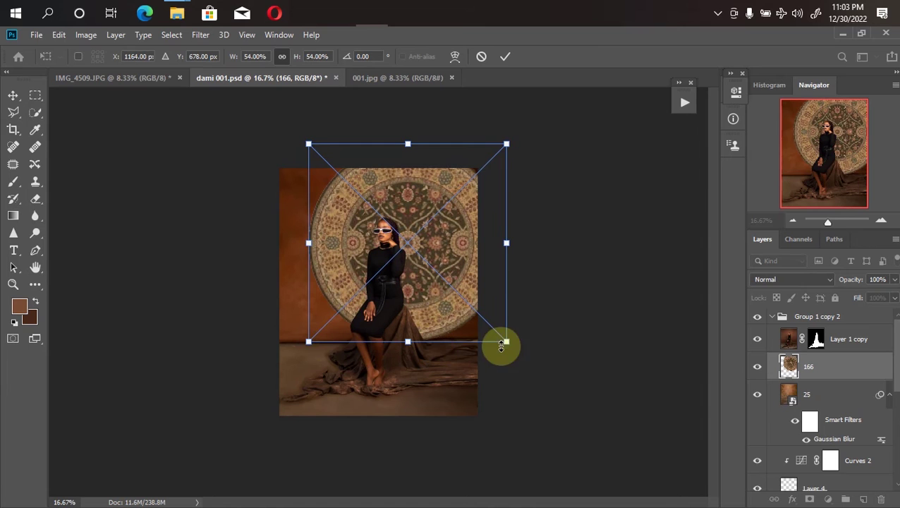
drag(507, 342, 396, 256)
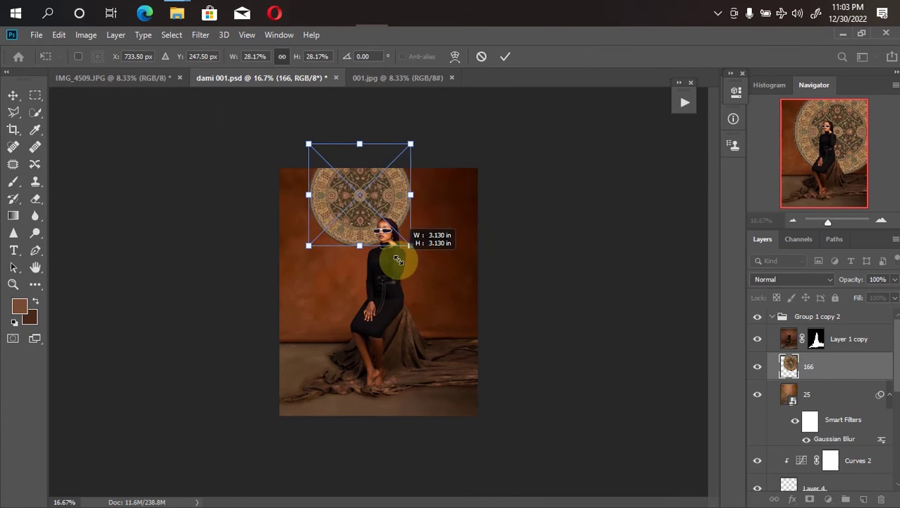
drag(360, 202, 377, 259)
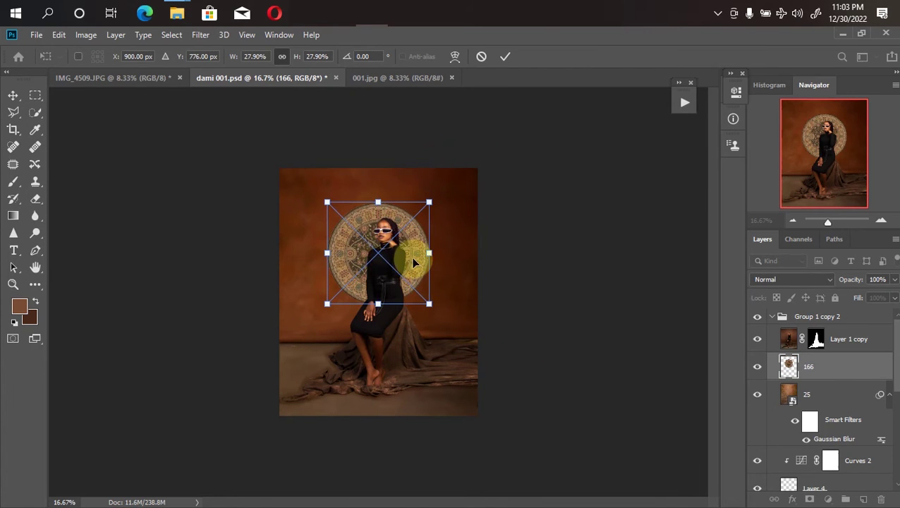
drag(433, 253, 452, 255)
mouse_move(361, 250)
mouse_down()
mouse_move(361, 239)
mouse_move(374, 256)
mouse_up()
key(Return)
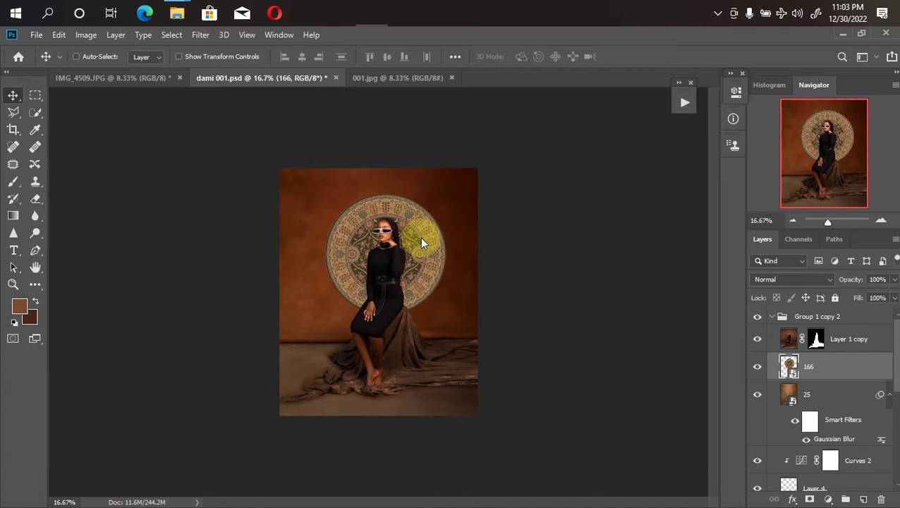
Darken the rug on layer 166 with a Curves adjustment that pulls the RGB midtones slightly down.
key(ctrl+m)
drag(448, 79, 699, 129)
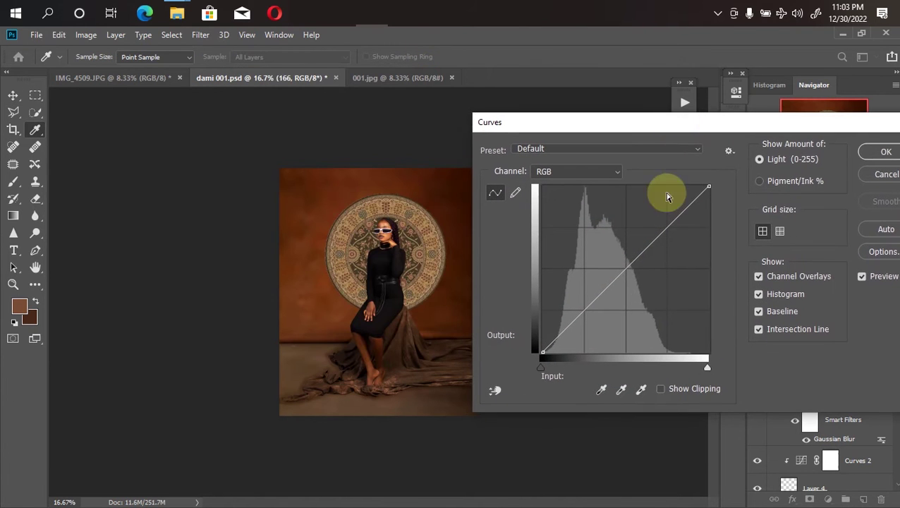
drag(634, 260, 639, 274)
key(Return)
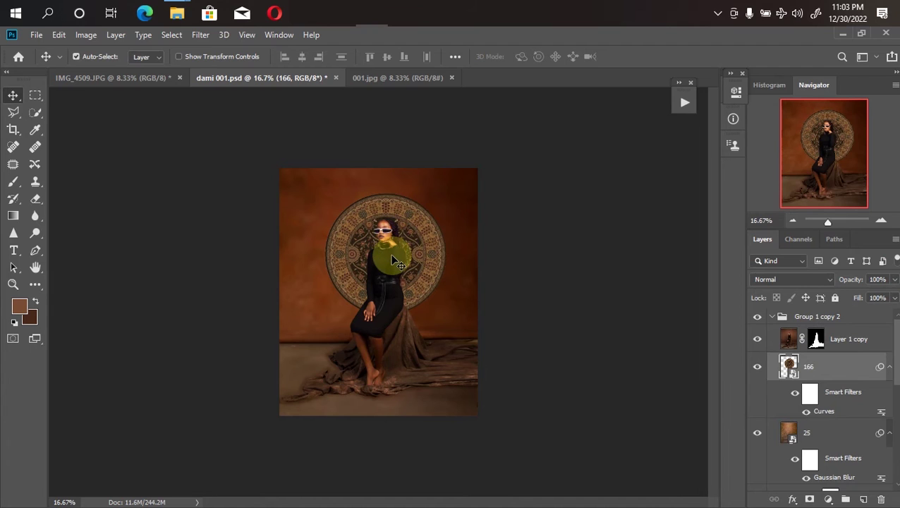
Lower the opacity of rug layer 166 to 77% and compare the composite with the finished 001.jpg.
click(894, 280)
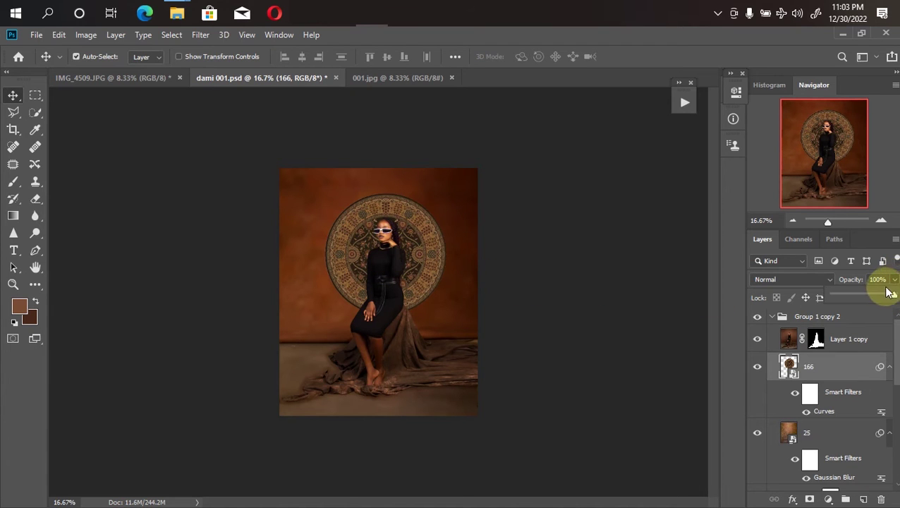
drag(881, 296, 880, 296)
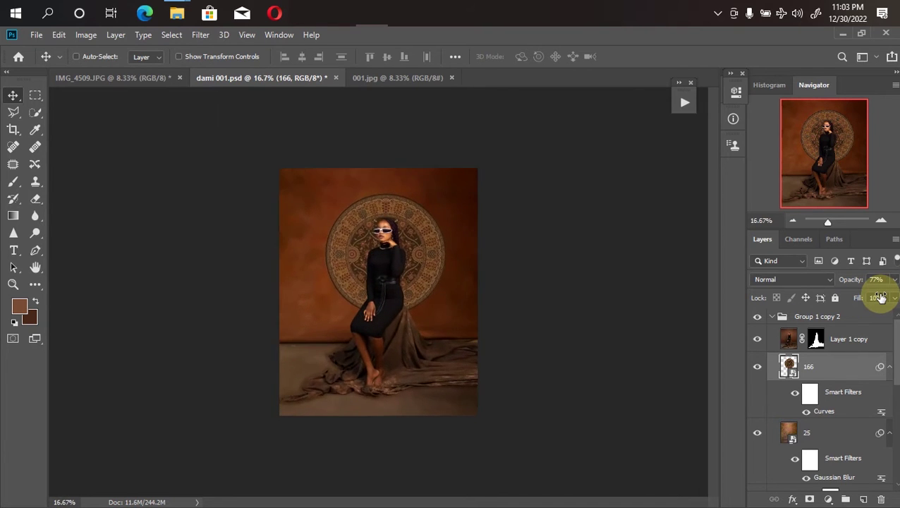
key(ctrl+minus)
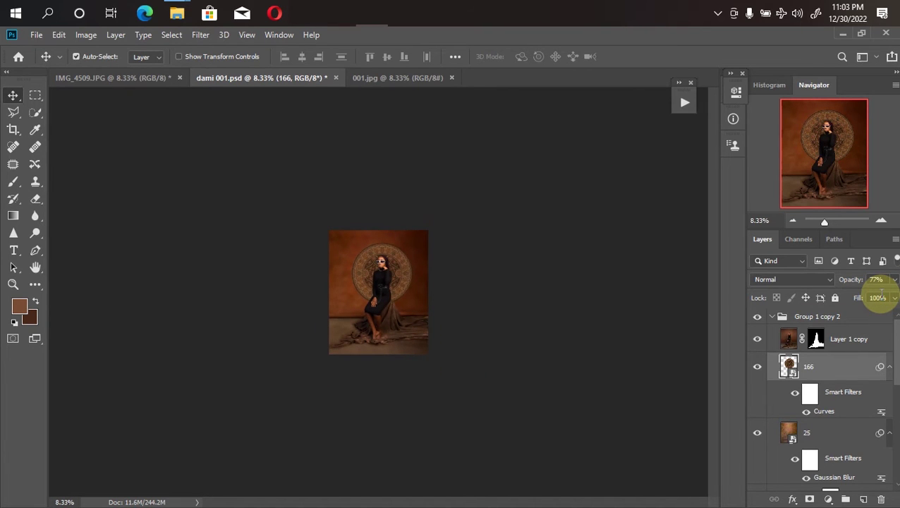
click(384, 81)
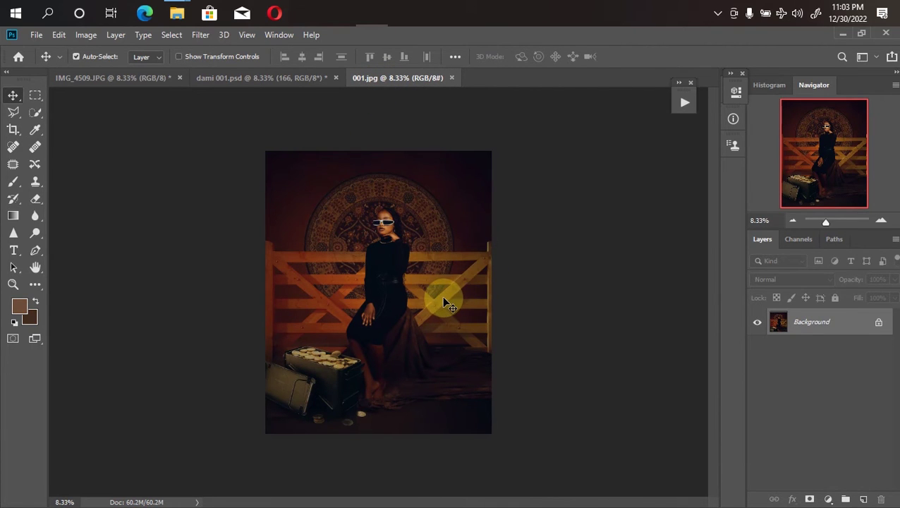
click(219, 79)
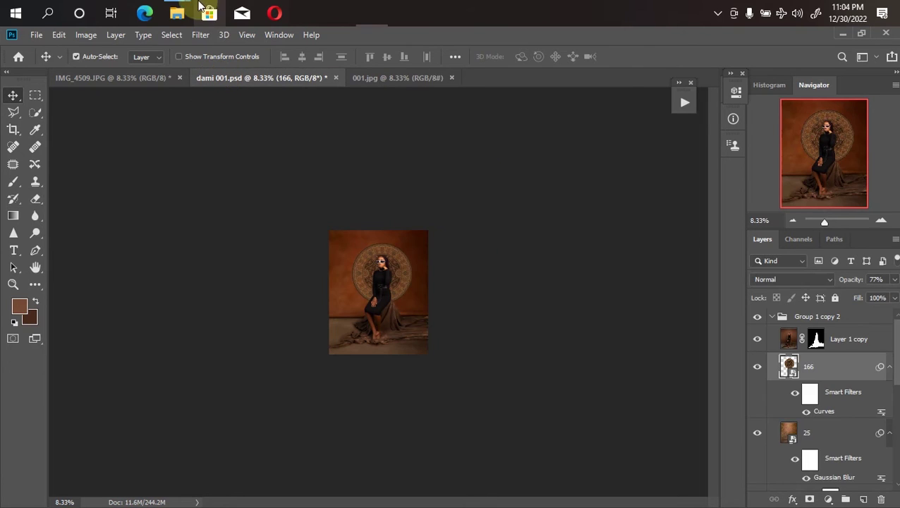
Find the wooden gate image 224 in the png folder and place it in dami 001.psd above rug layer 166.
click(177, 12)
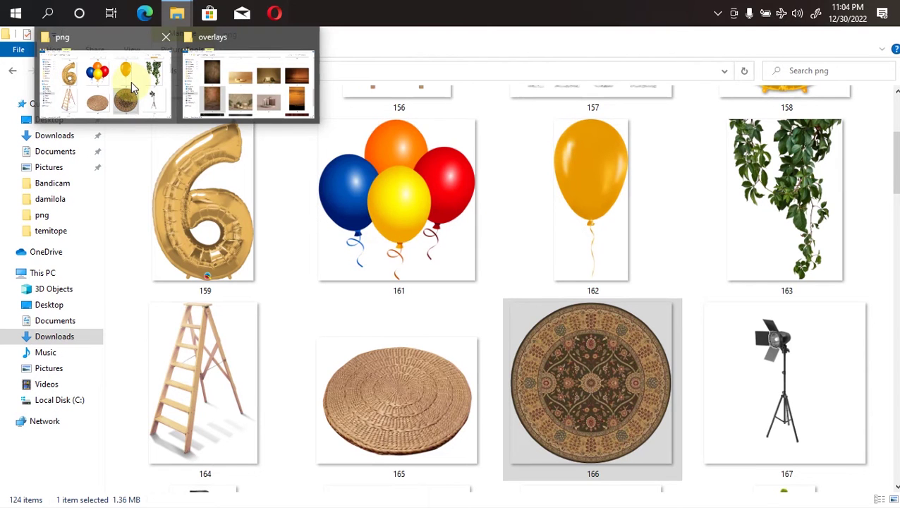
click(132, 85)
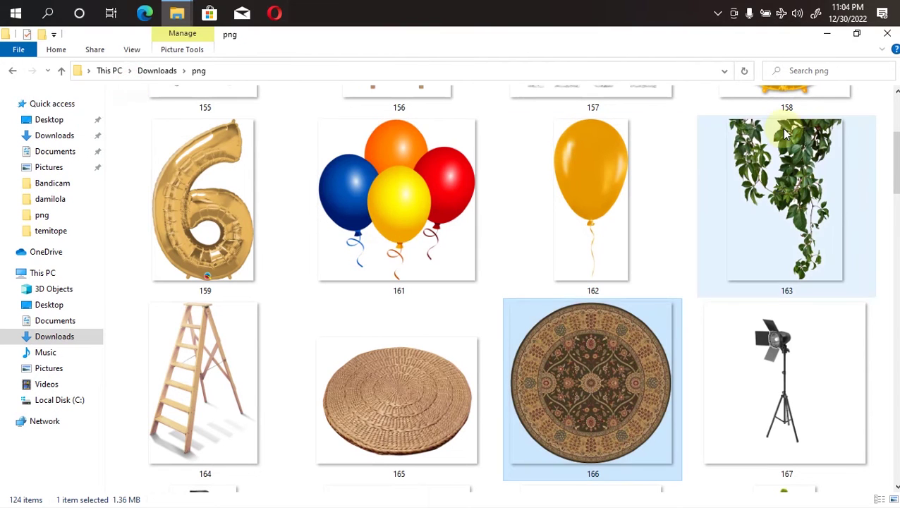
scroll(775, 197, down, 10)
scroll(765, 166, up, 10)
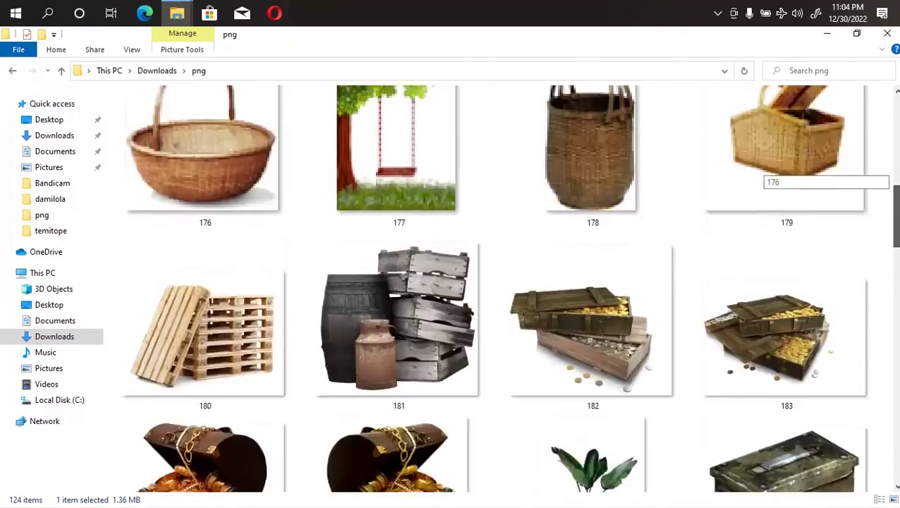
scroll(765, 176, up, 1)
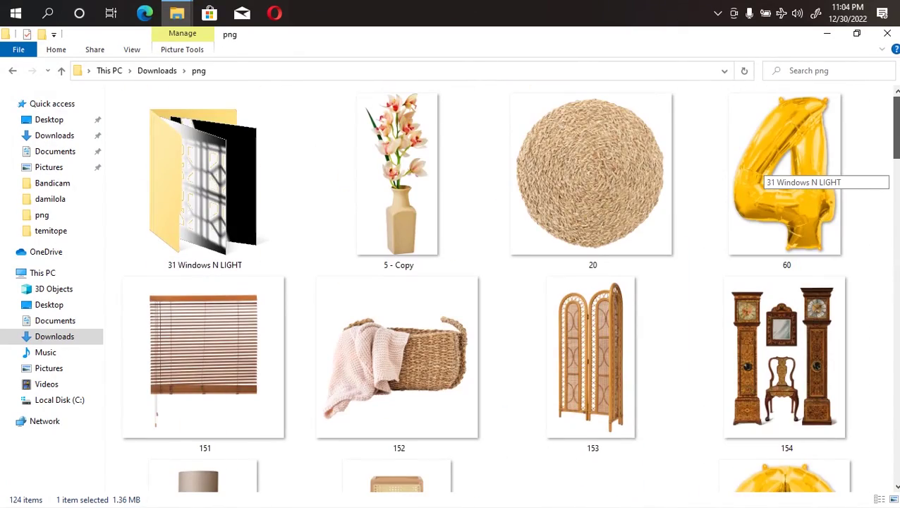
scroll(765, 176, down, 10)
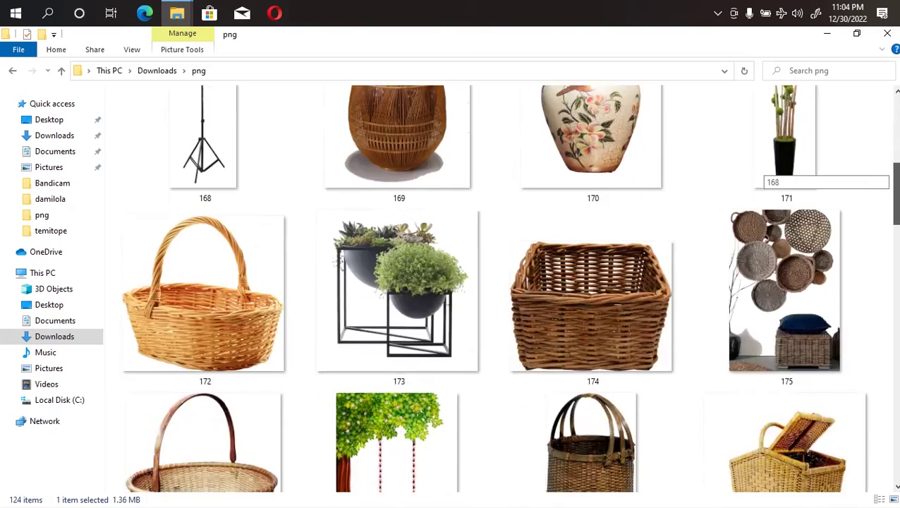
scroll(765, 176, down, 9)
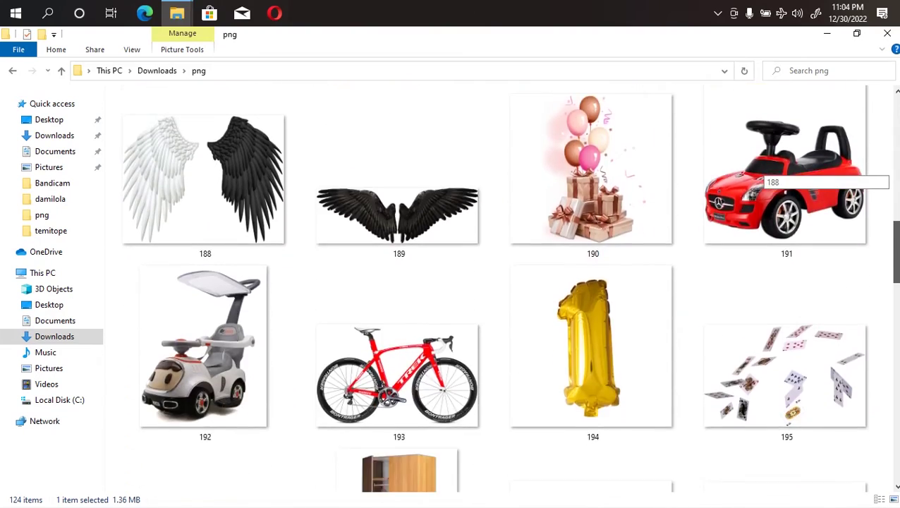
scroll(765, 176, down, 10)
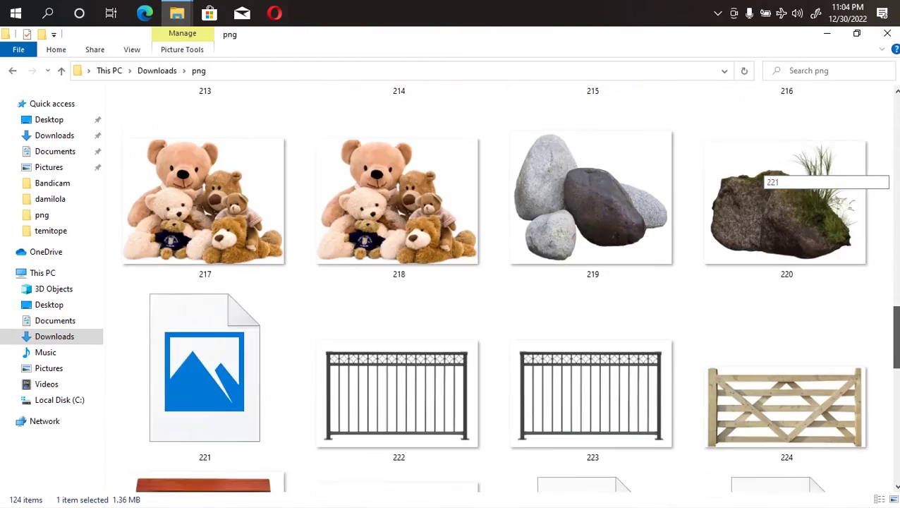
scroll(765, 177, down, 2)
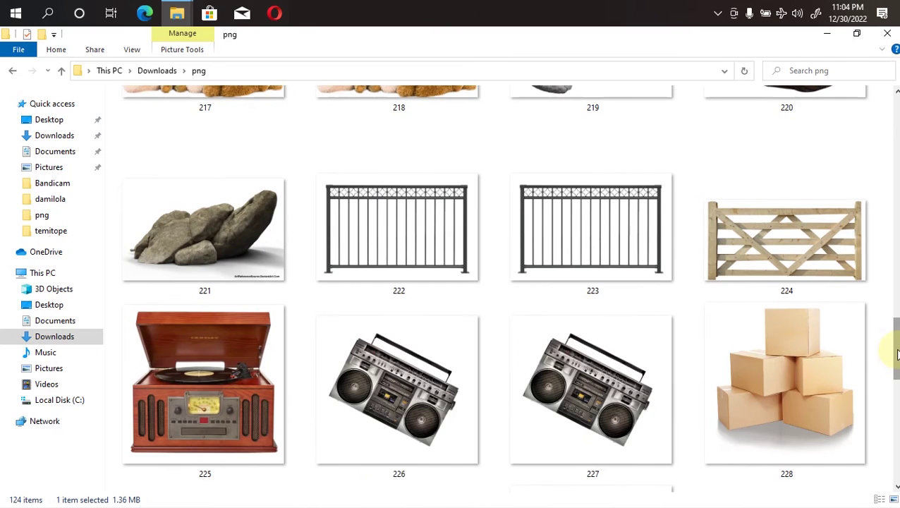
scroll(896, 356, down, 3)
scroll(896, 356, up, 3)
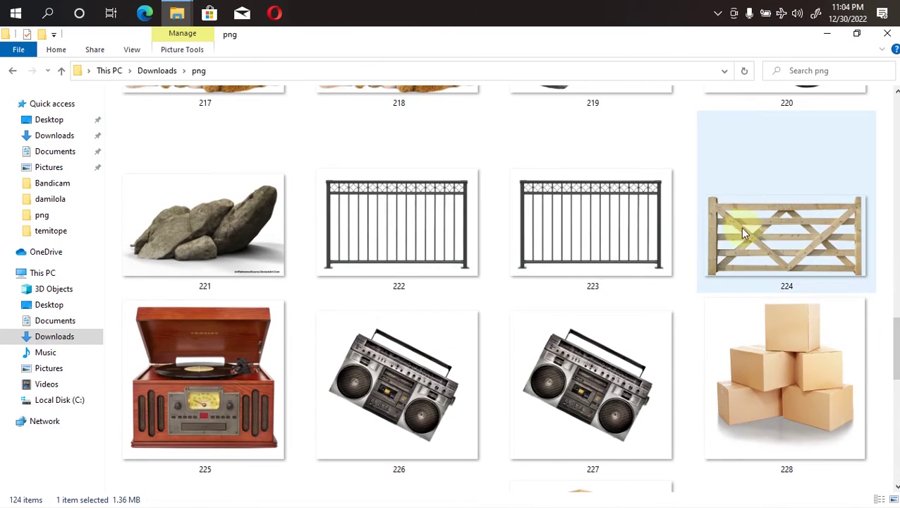
drag(798, 233, 363, 283)
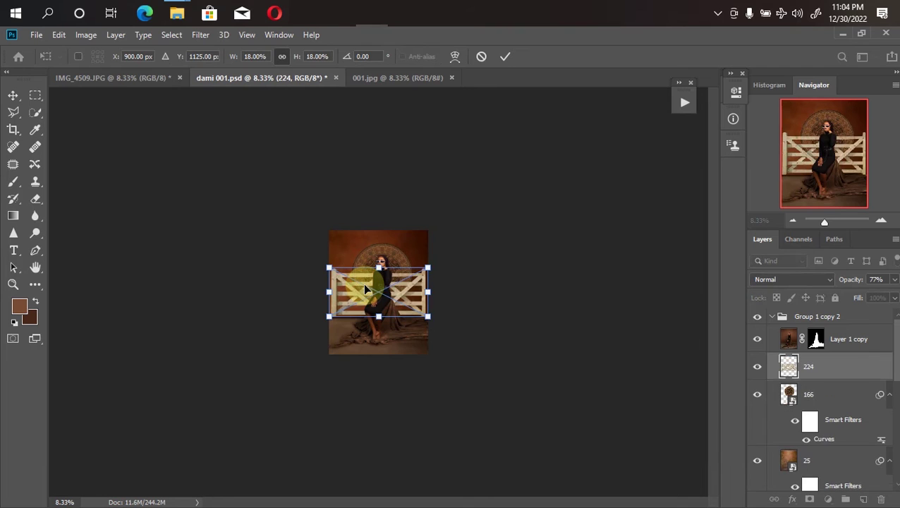
Scale the placed gate to about 19.7% so it spans the canvas width, and position it behind the seated woman.
drag(379, 315, 376, 329)
drag(315, 330, 325, 325)
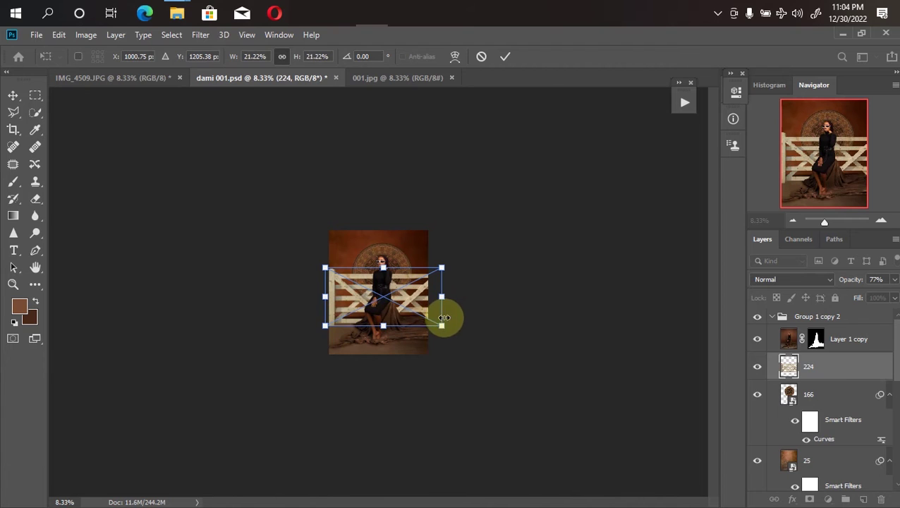
drag(441, 324, 433, 321)
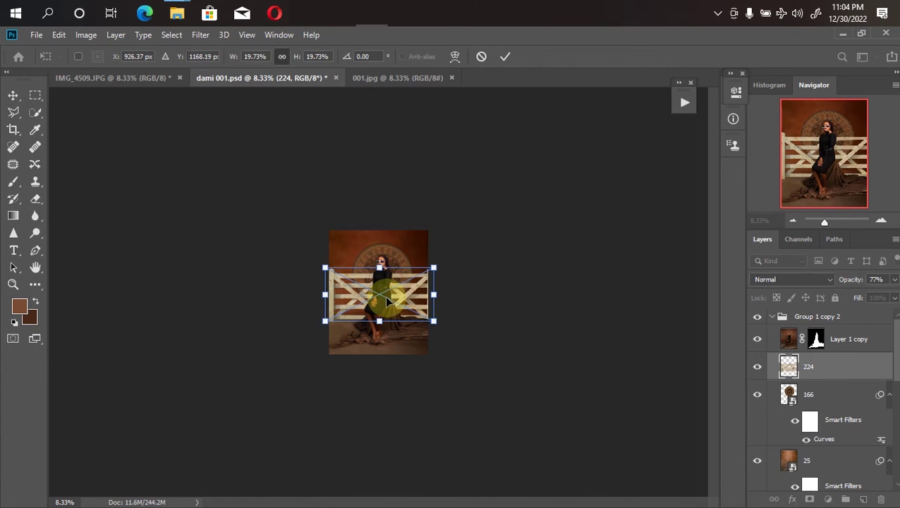
drag(387, 301, 384, 304)
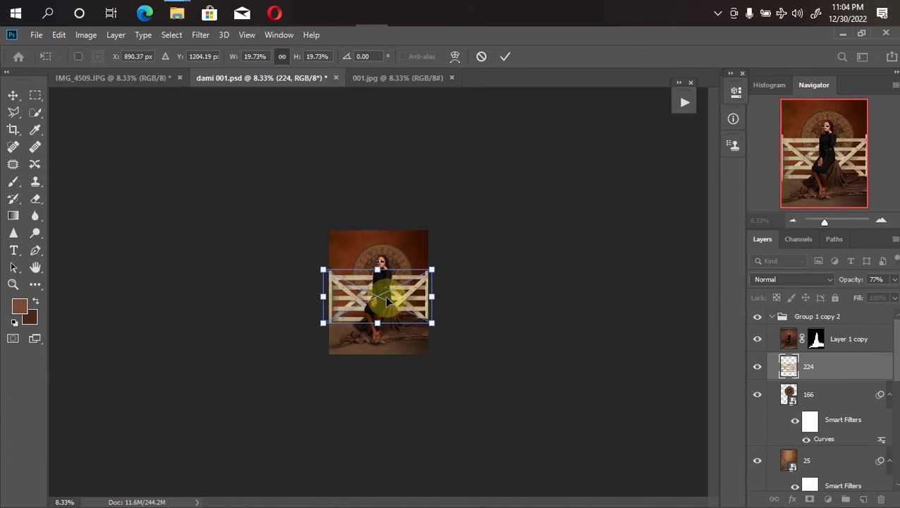
key(Return)
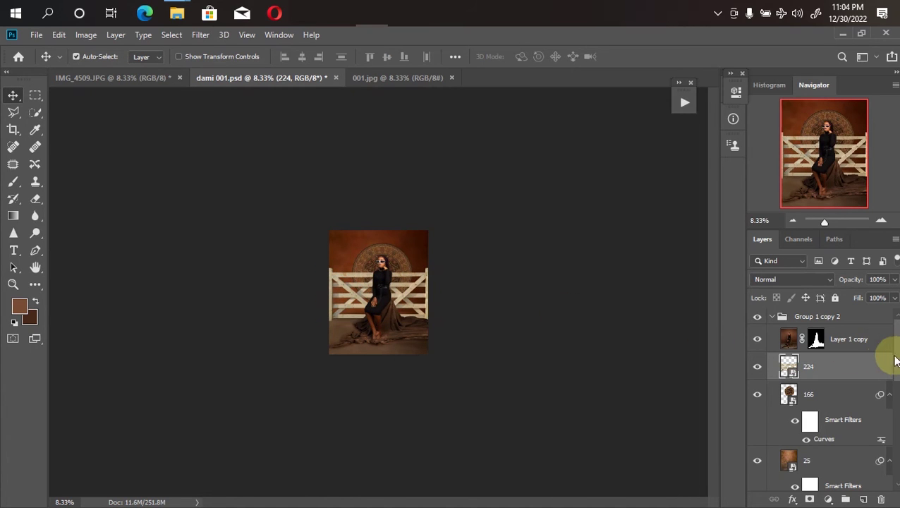
Darken gate layer 224 with a Curves adjustment mapping RGB input 165 to output 108, and compare the composite with 001.jpg.
scroll(823, 398, down, 1)
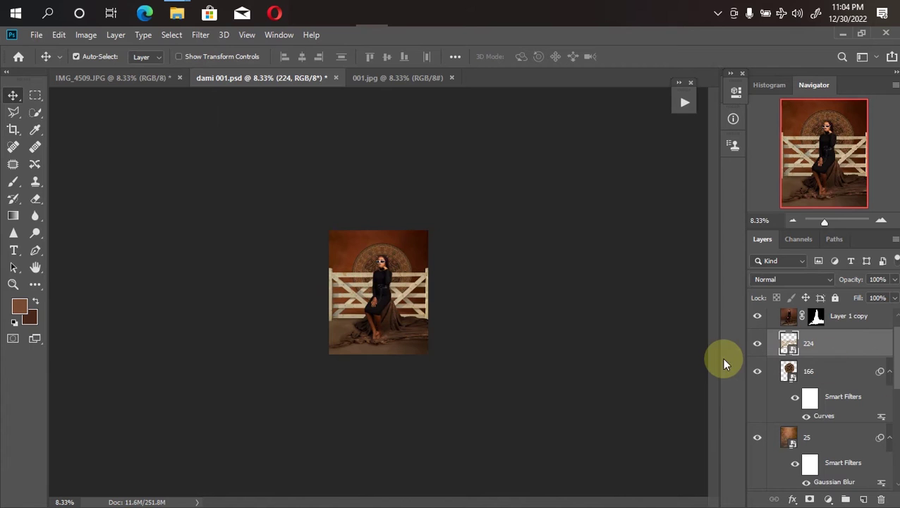
key(ctrl+plus)
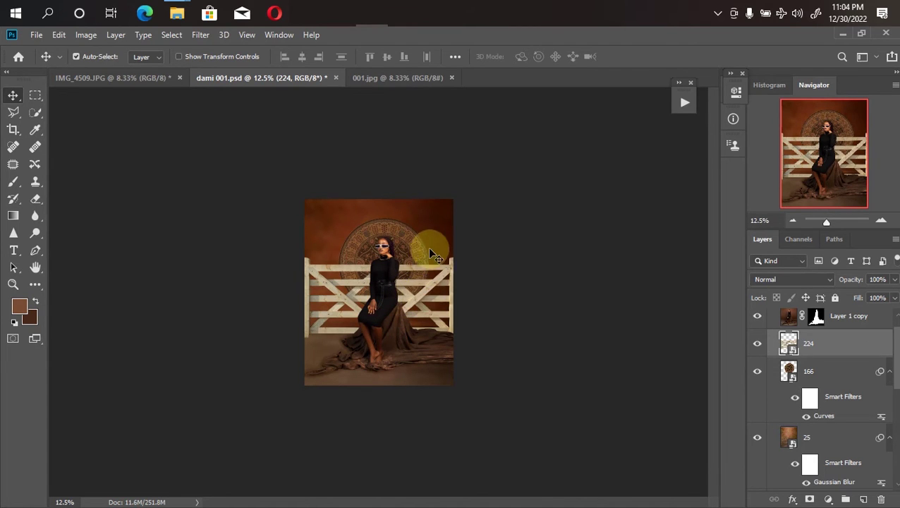
key(ctrl+m)
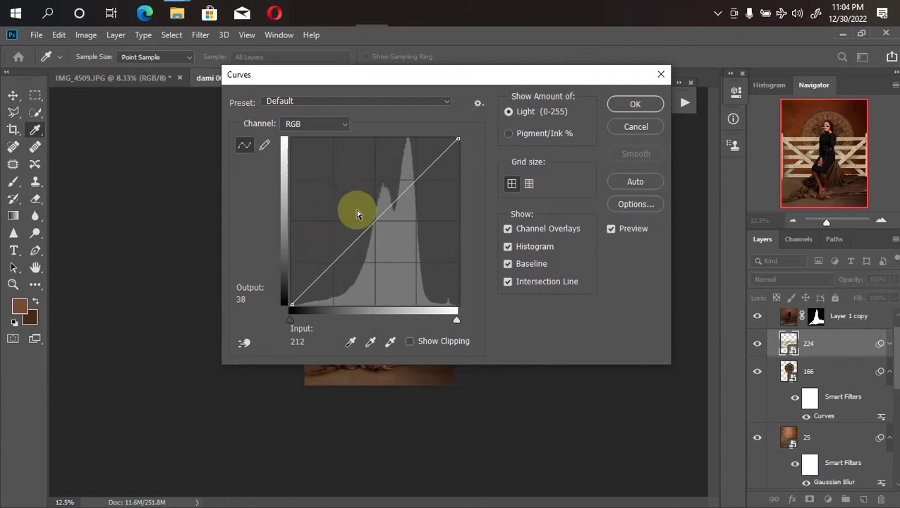
drag(483, 76, 726, 131)
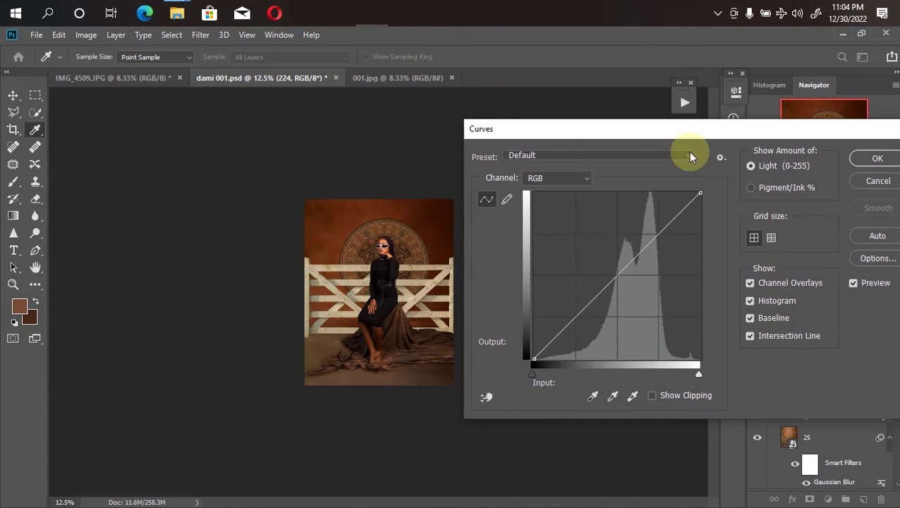
drag(617, 274, 640, 288)
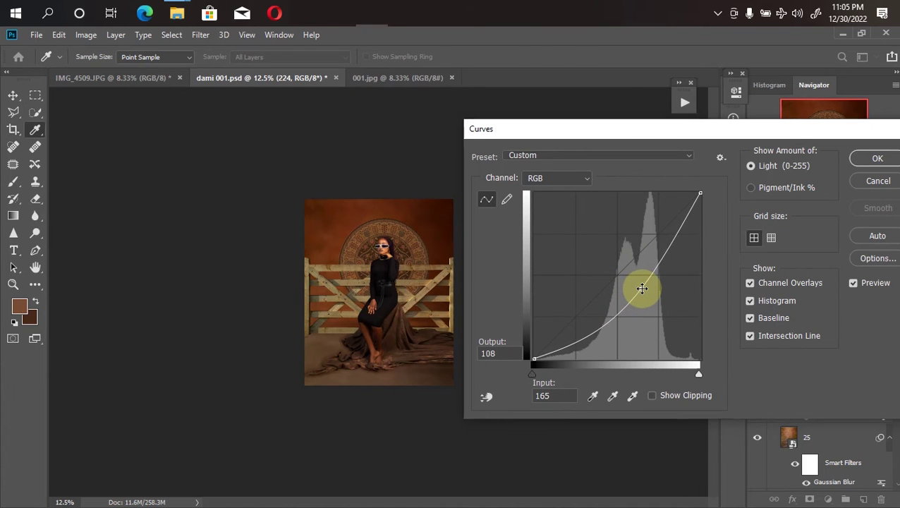
key(Return)
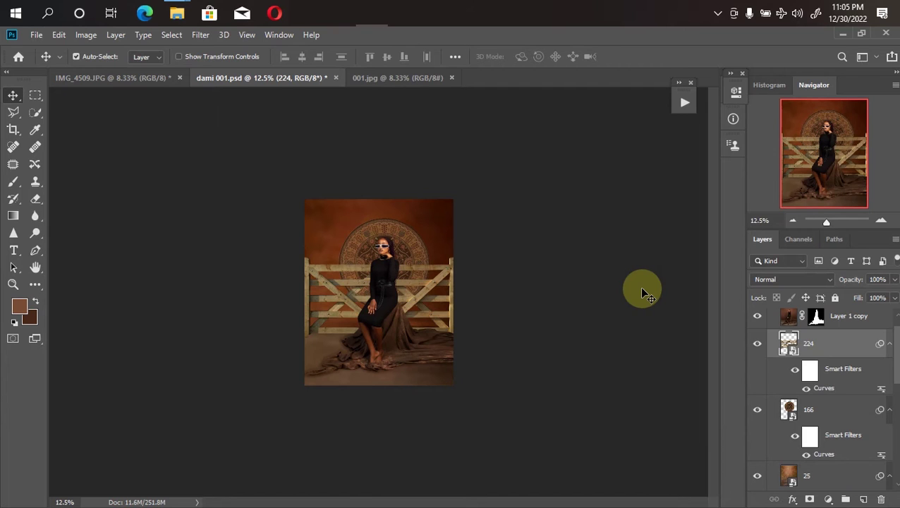
click(373, 79)
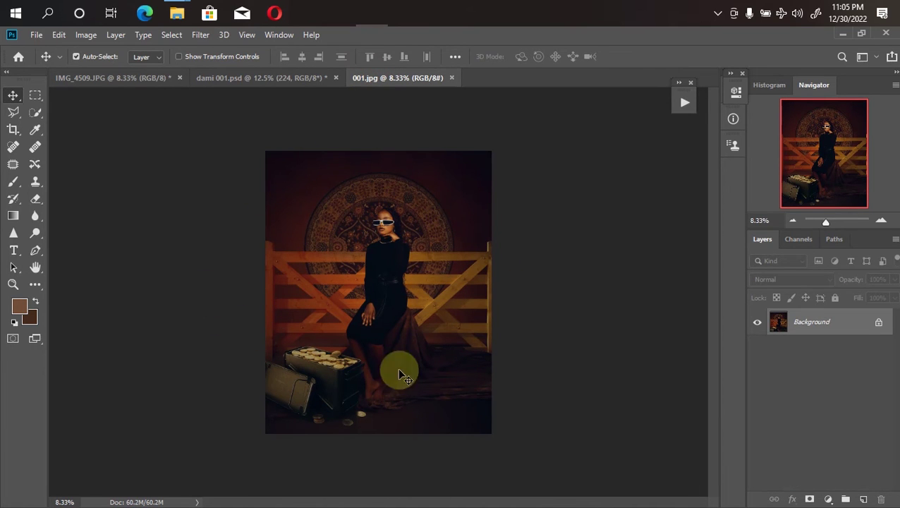
click(231, 79)
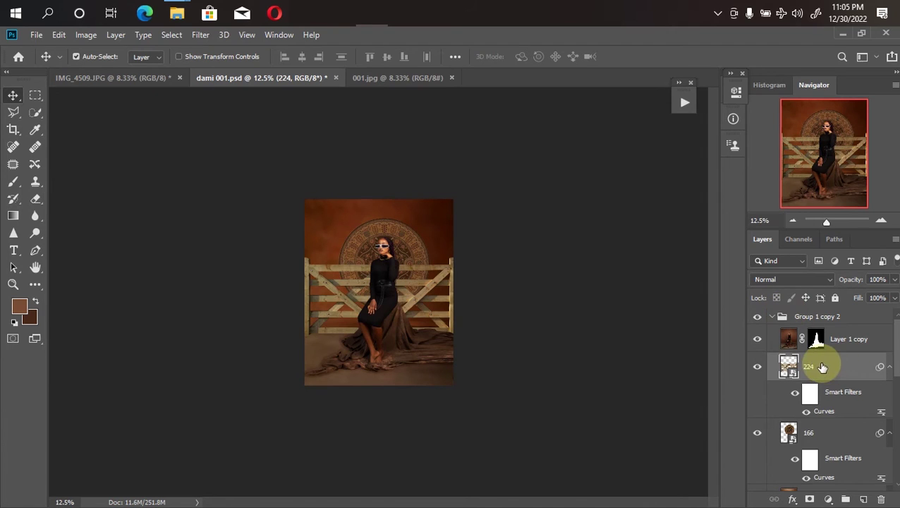
Add a new empty layer above gate layer 224 and set the foreground colour to bright yellow #ffd800.
click(863, 499)
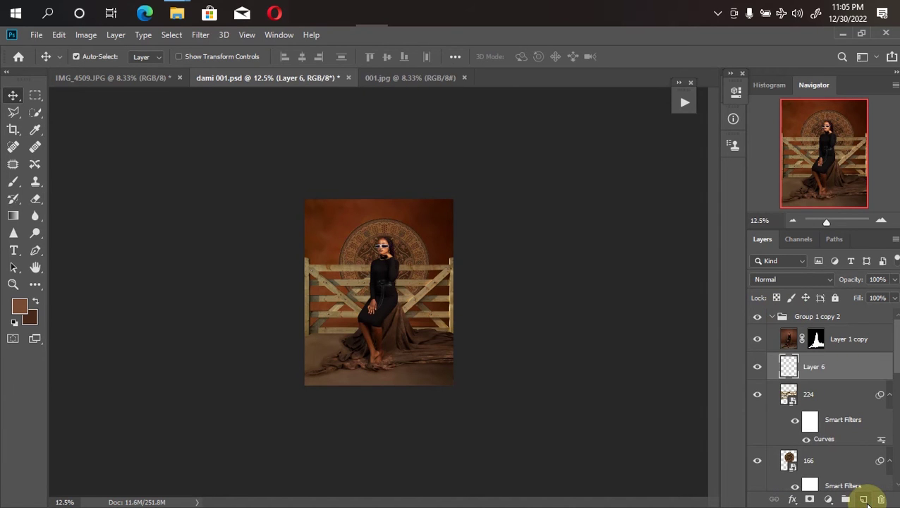
click(18, 307)
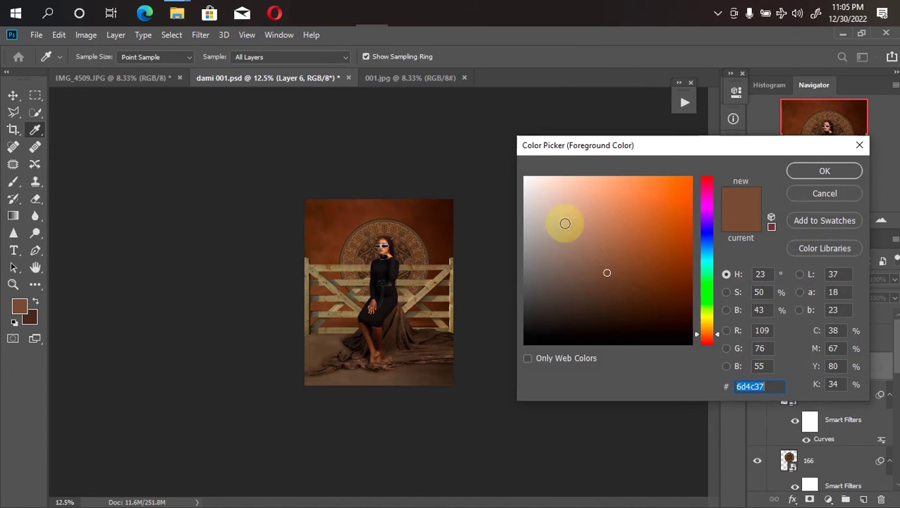
click(709, 321)
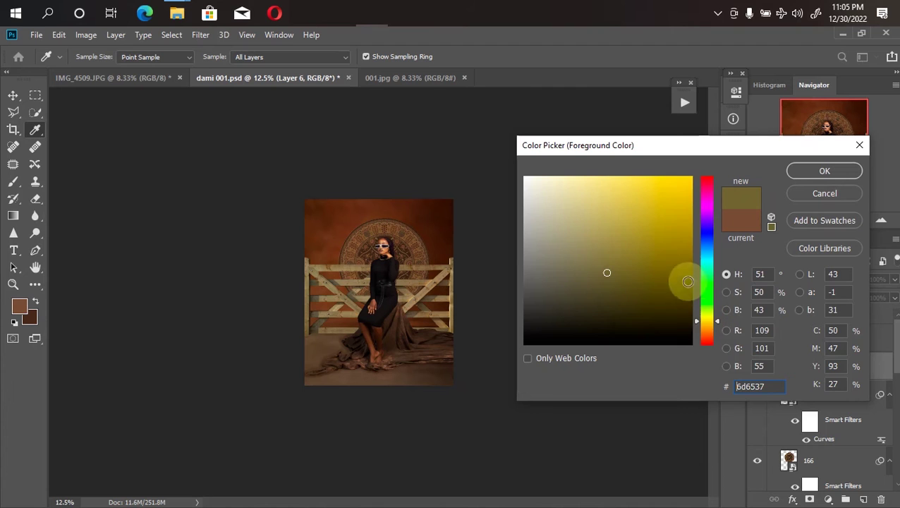
drag(679, 215, 694, 166)
key(Return)
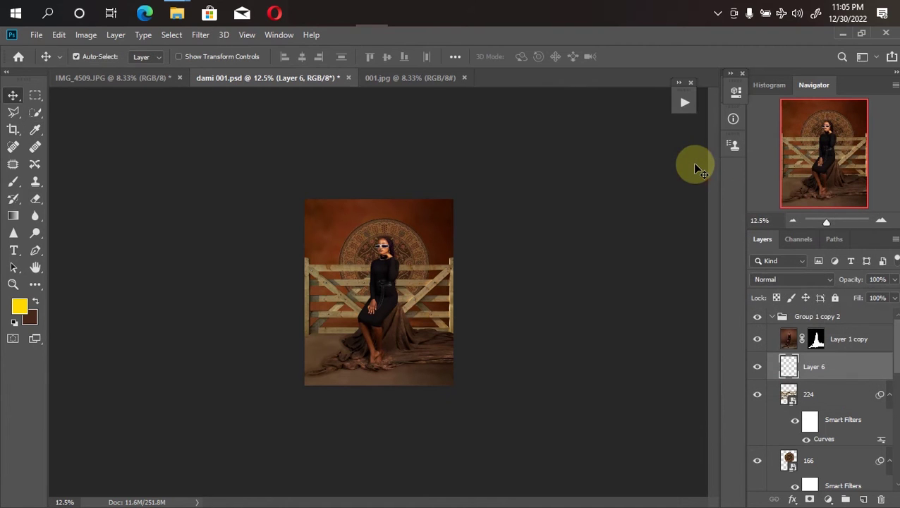
Paint yellow over the gate's left half on the new layer with a 1200 px soft brush.
click(11, 184)
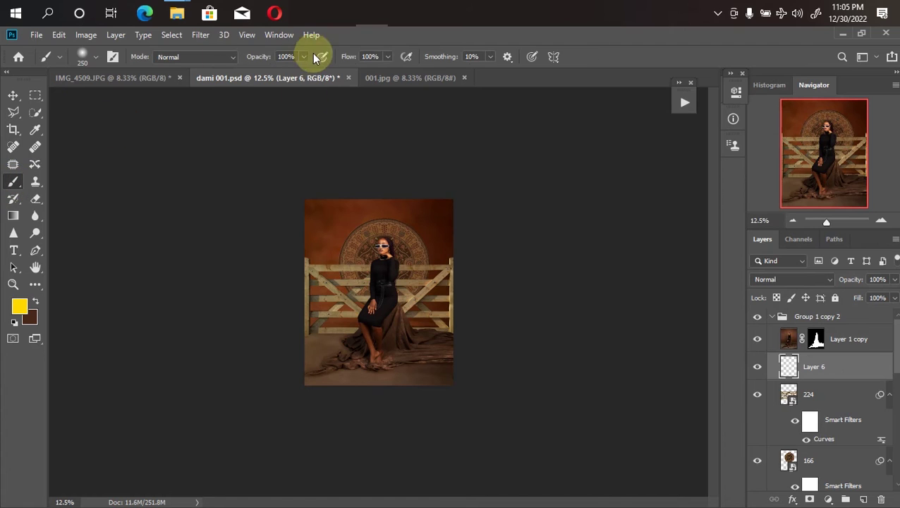
key(bracketright)
key(bracketright)
mouse_move(318, 242)
mouse_down()
mouse_move(324, 284)
mouse_move(353, 317)
mouse_move(367, 305)
mouse_move(327, 312)
mouse_up()
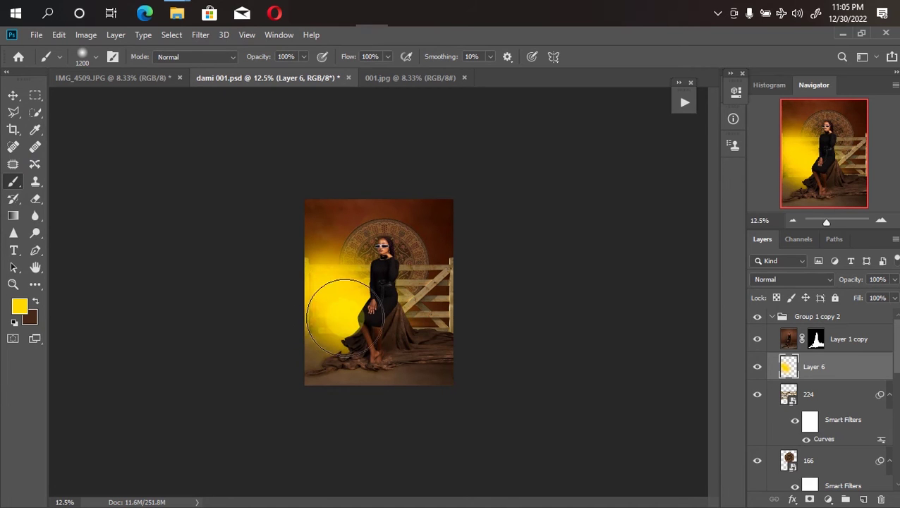
Set the foreground colour to pure red #ff0000 and paint over the gate's right half.
click(18, 308)
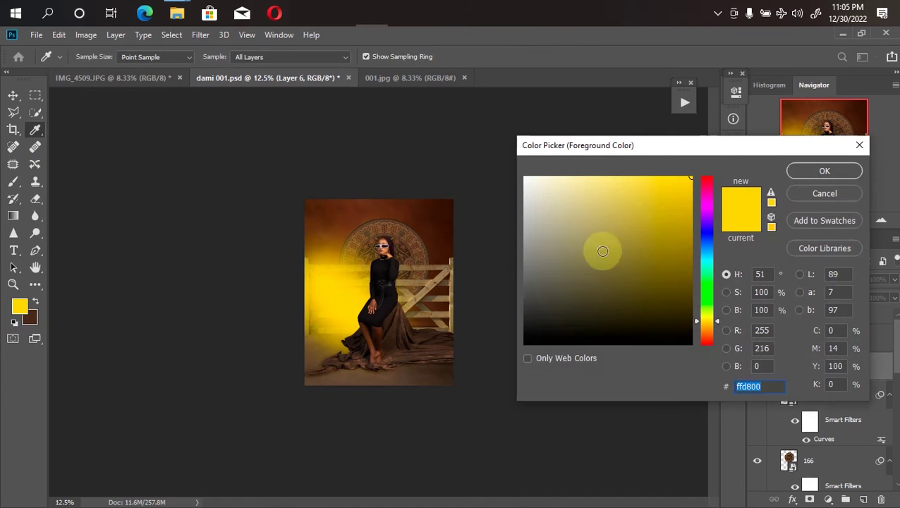
drag(698, 218, 711, 173)
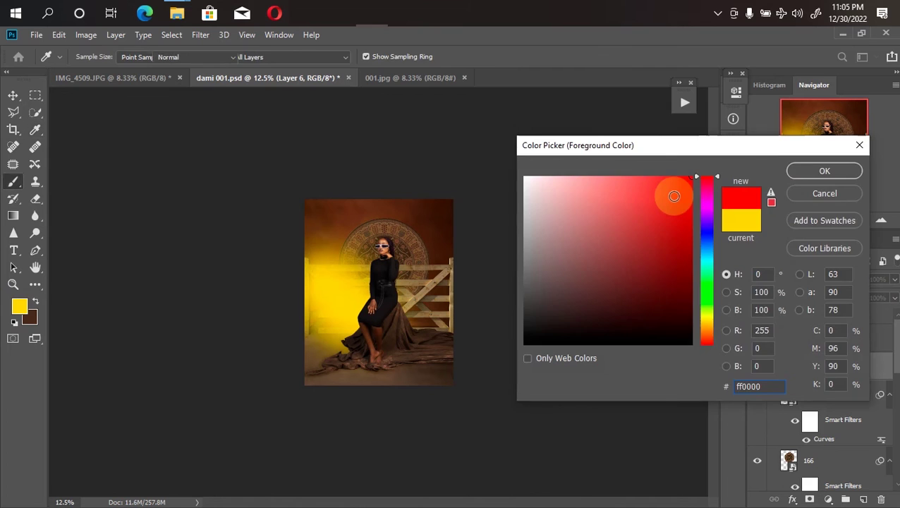
key(Return)
key(b)
mouse_move(426, 275)
mouse_down()
mouse_move(429, 312)
mouse_move(444, 331)
mouse_up()
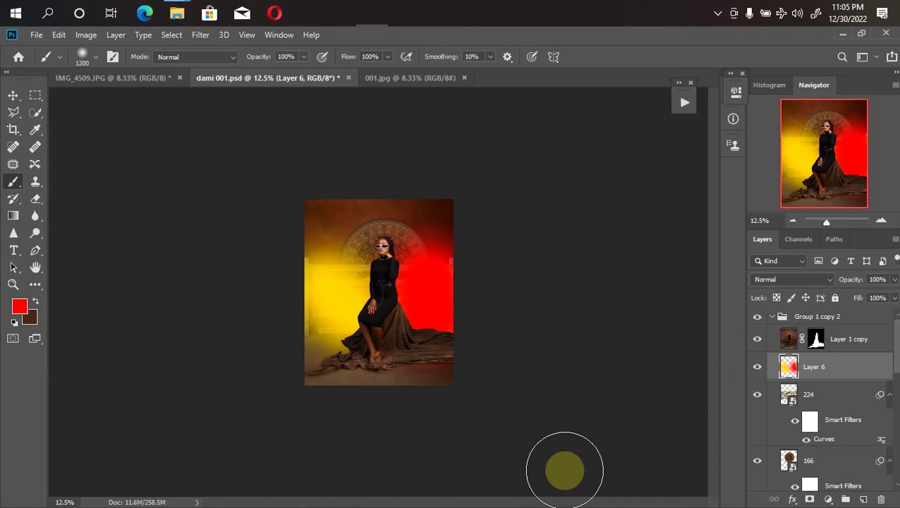
Clip the painted colour layer to gate layer 224 and blend it in Soft Light mode at 76% opacity.
right_click(831, 368)
click(697, 280)
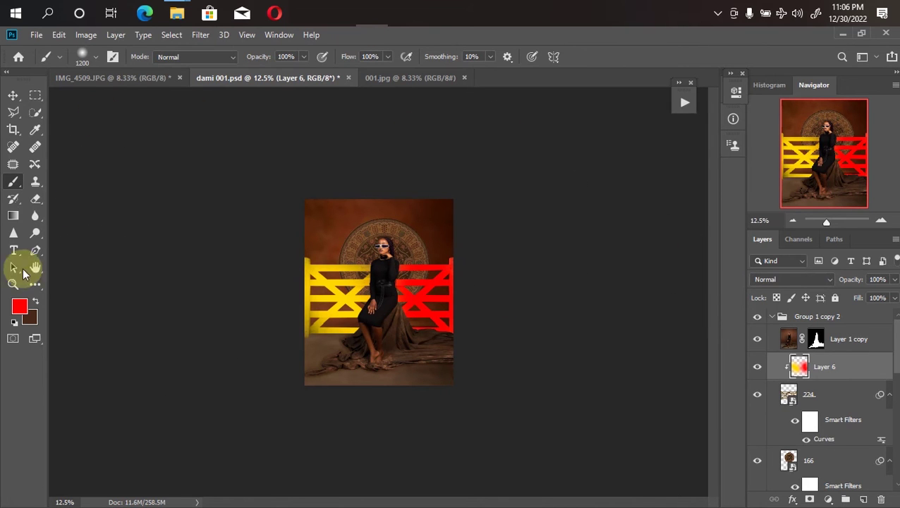
click(803, 282)
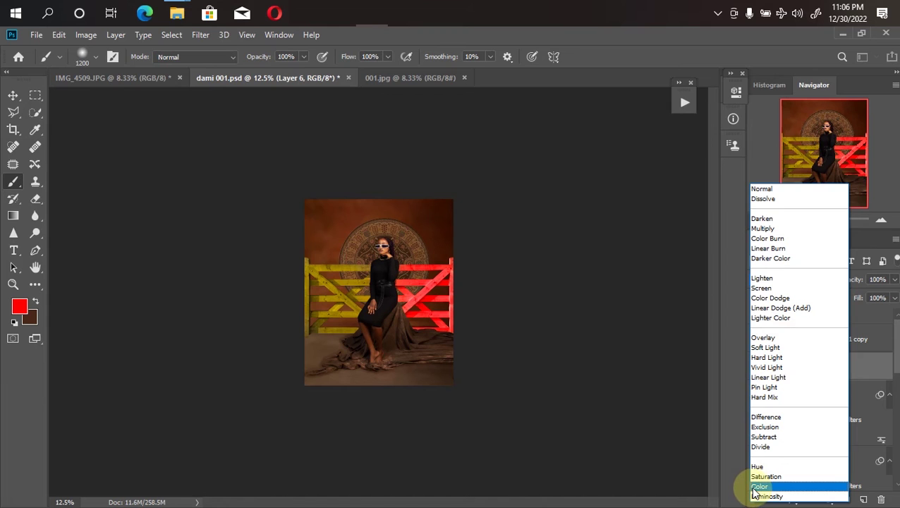
click(765, 348)
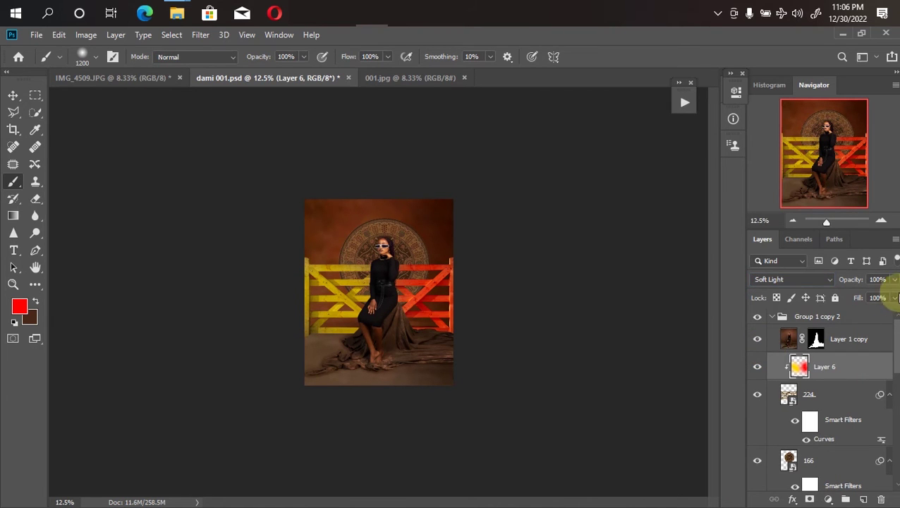
click(893, 279)
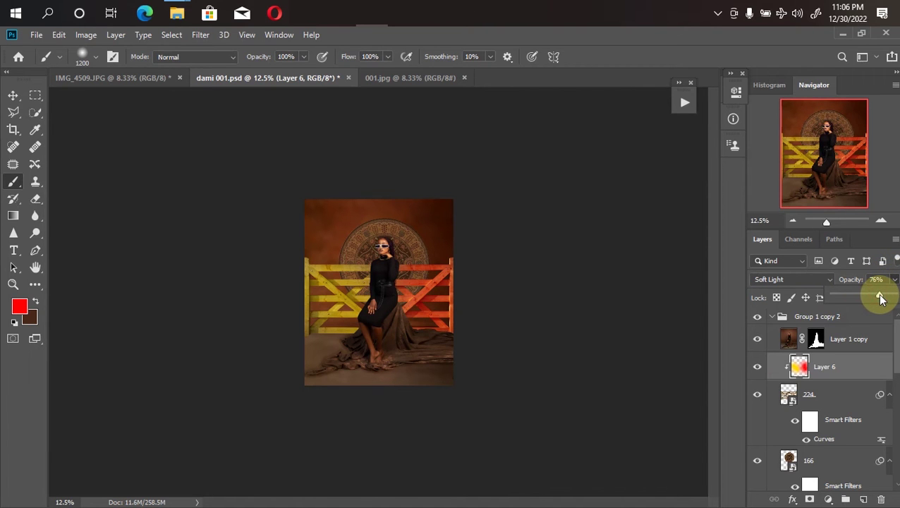
Compare the gate's colouring with the finished 001.jpg, examining the reference more closely, and return to dami 001.psd.
key(ctrl+minus)
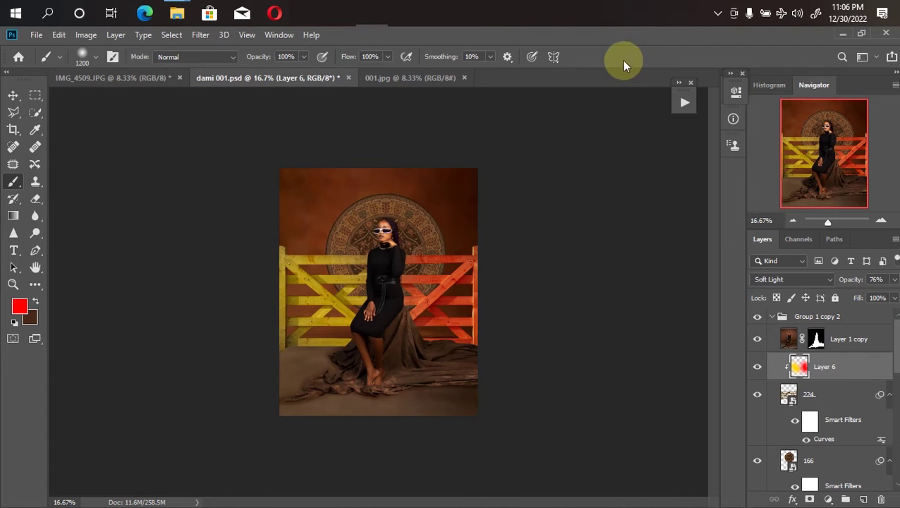
click(367, 76)
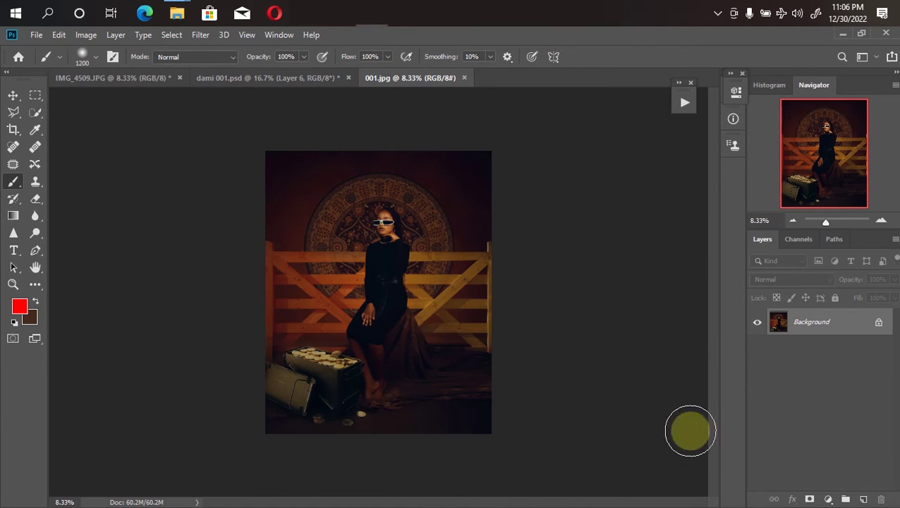
key(ctrl+minus)
key(ctrl+plus)
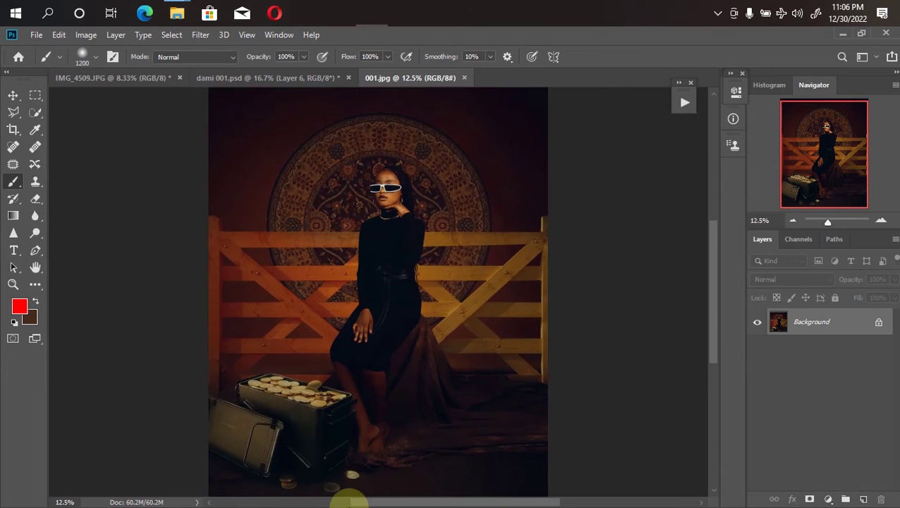
key(ctrl+minus)
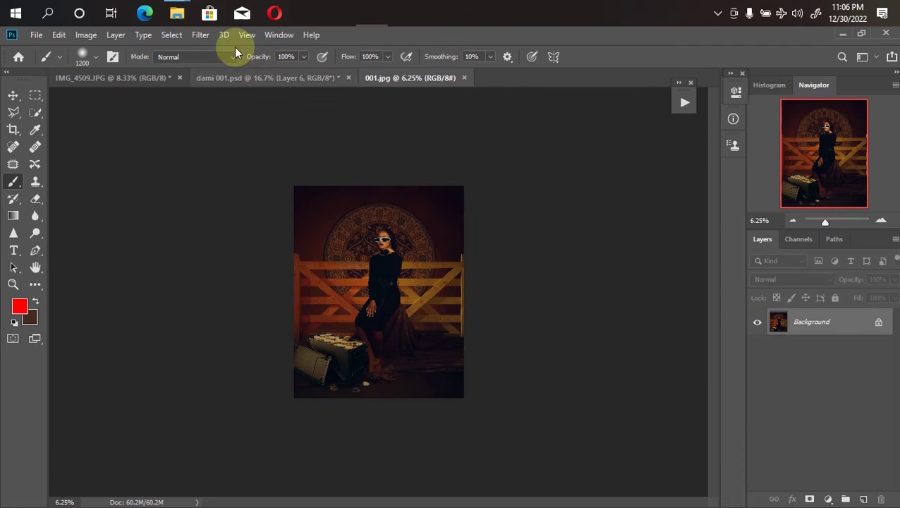
click(246, 79)
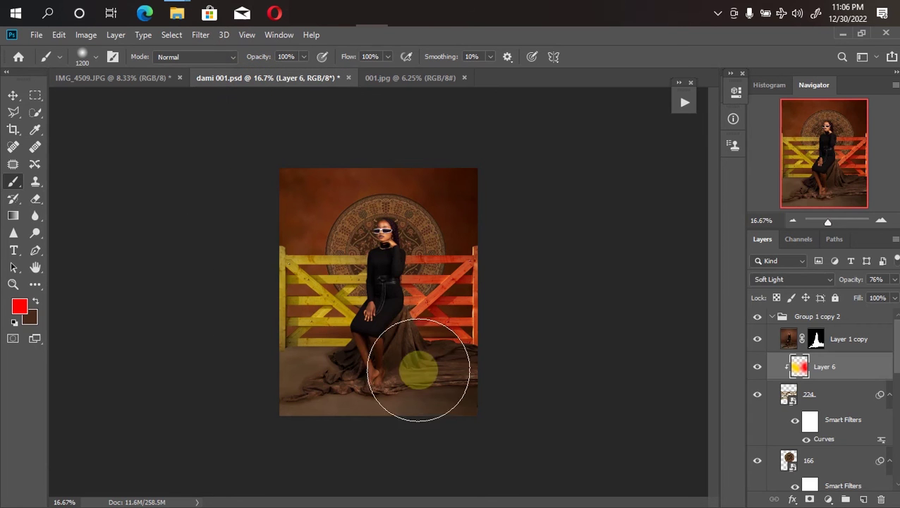
Switch to File Explorer and browse the png folder's thumbnails for a coin-filled box to use in the composite.
key(alt+Tab)
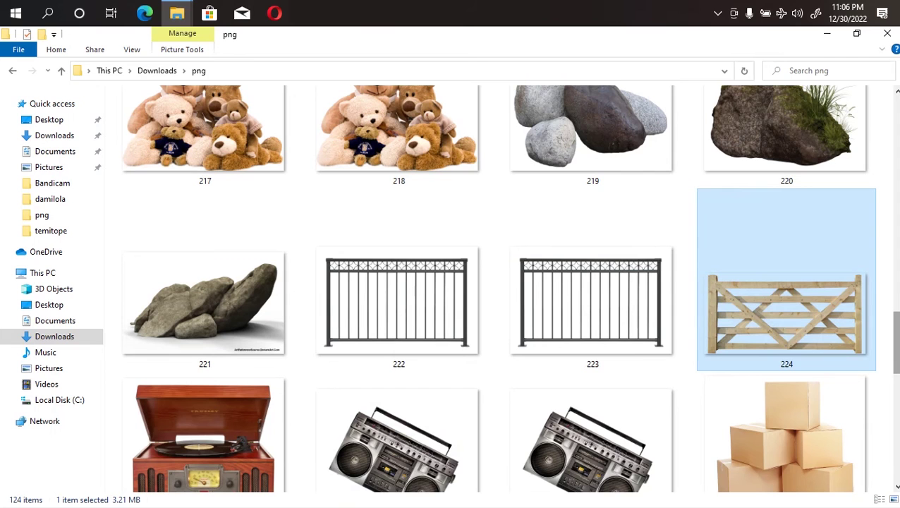
key(alt+Tab)
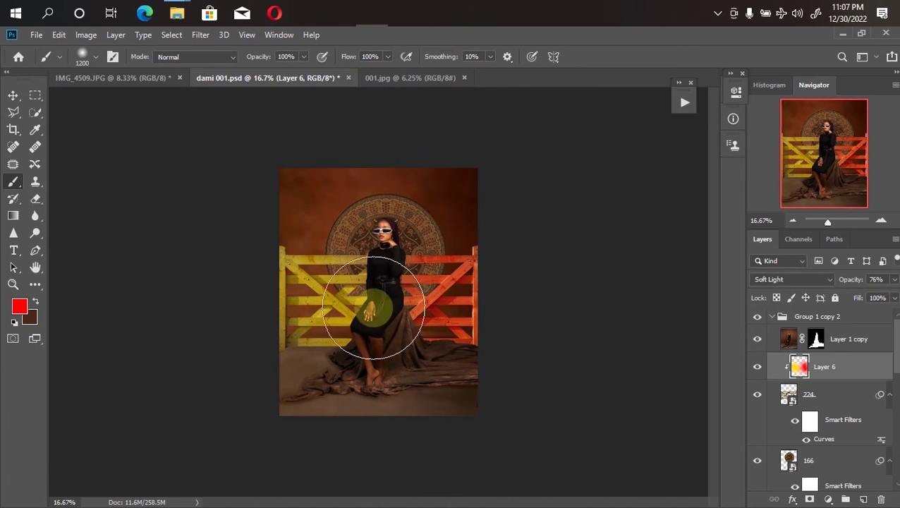
click(176, 15)
click(141, 86)
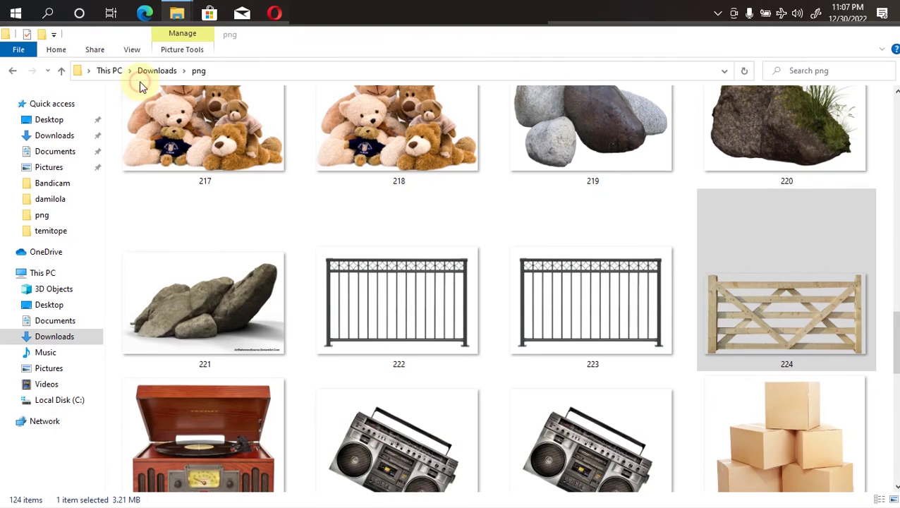
scroll(768, 324, down, 5)
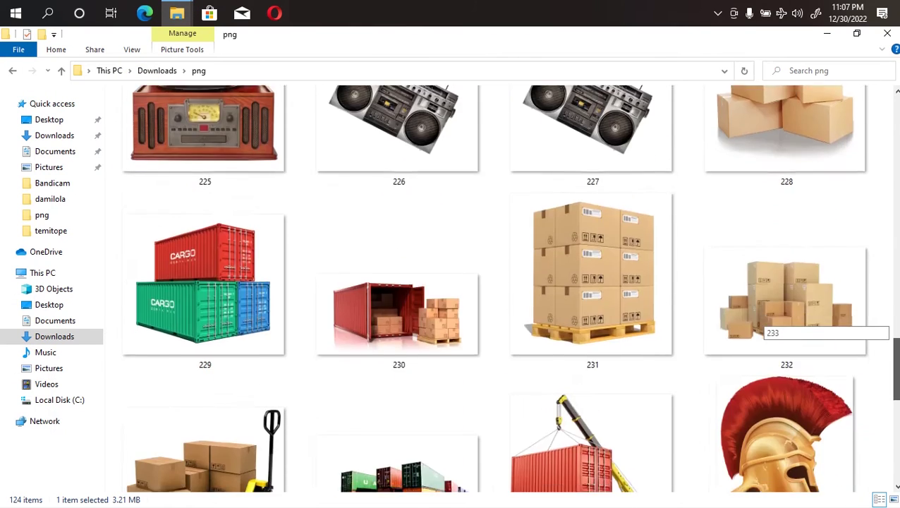
scroll(769, 325, up, 10)
scroll(768, 324, up, 10)
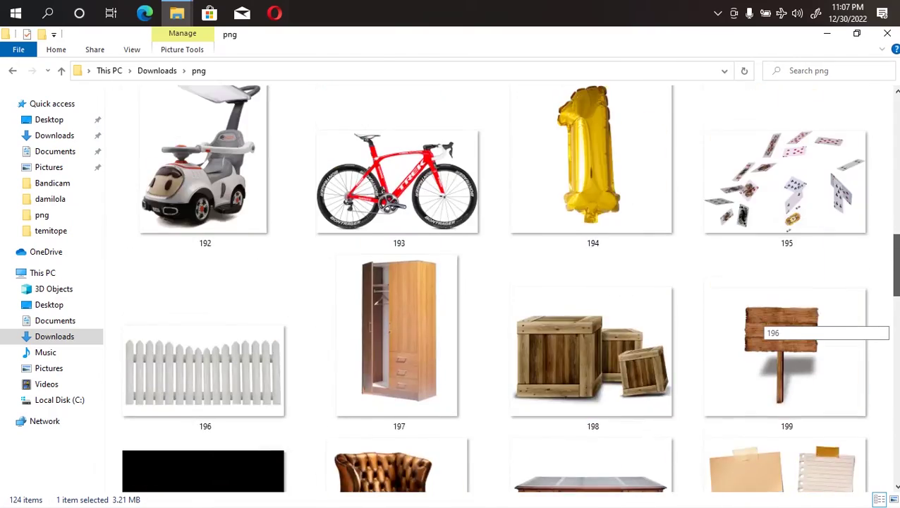
scroll(765, 325, up, 3)
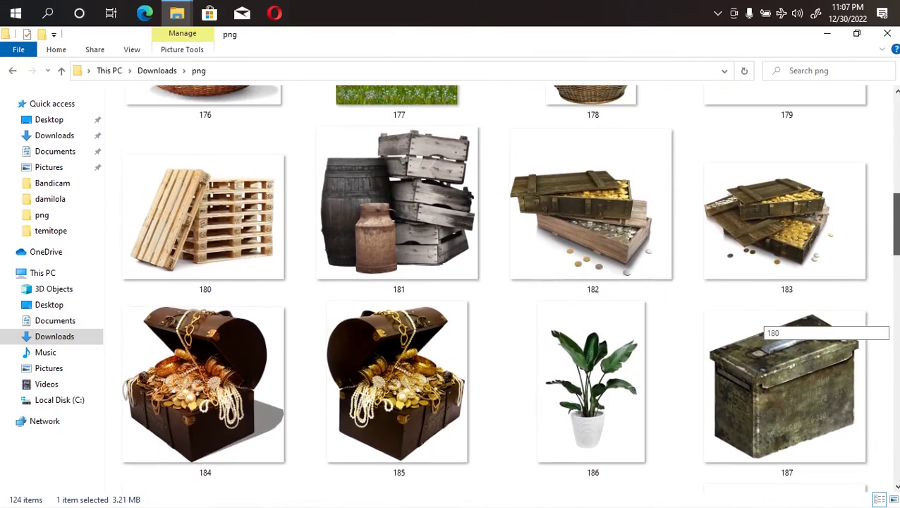
scroll(765, 326, up, 15)
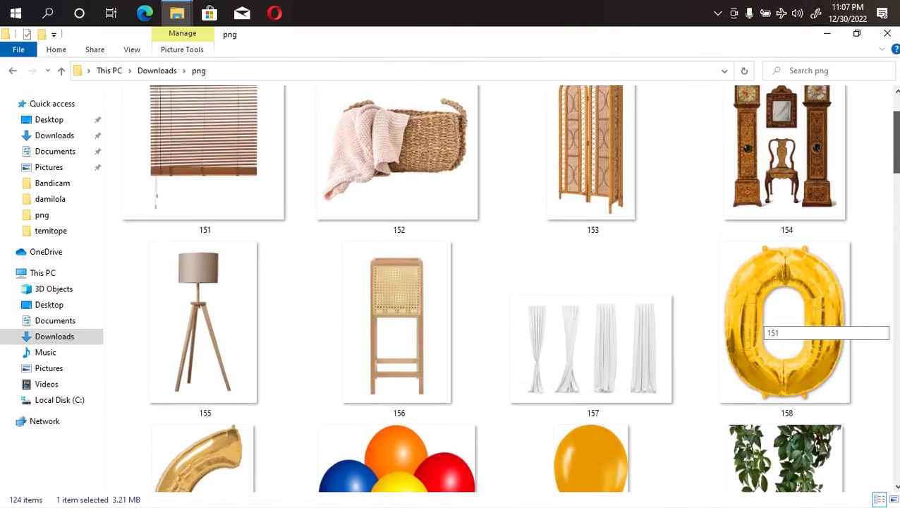
scroll(765, 326, up, 3)
scroll(765, 325, down, 1)
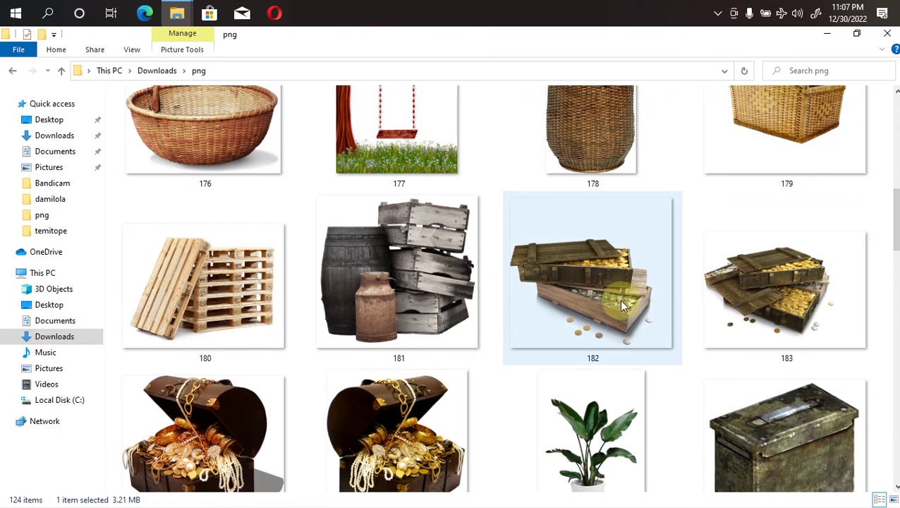
scroll(765, 232, down, 20)
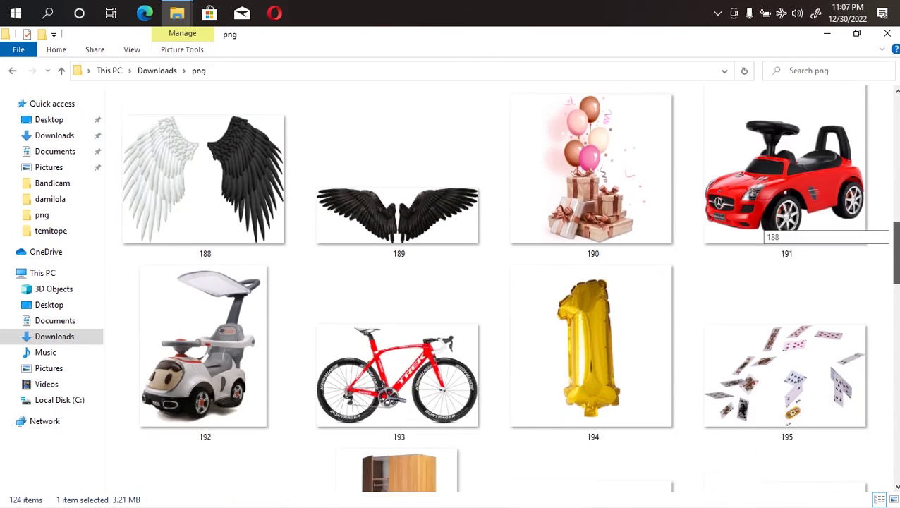
scroll(764, 233, down, 20)
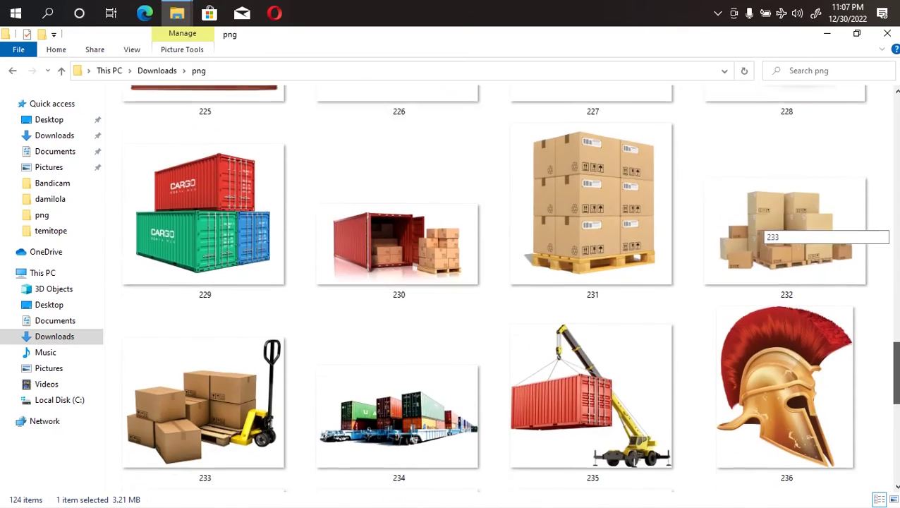
scroll(765, 232, down, 18)
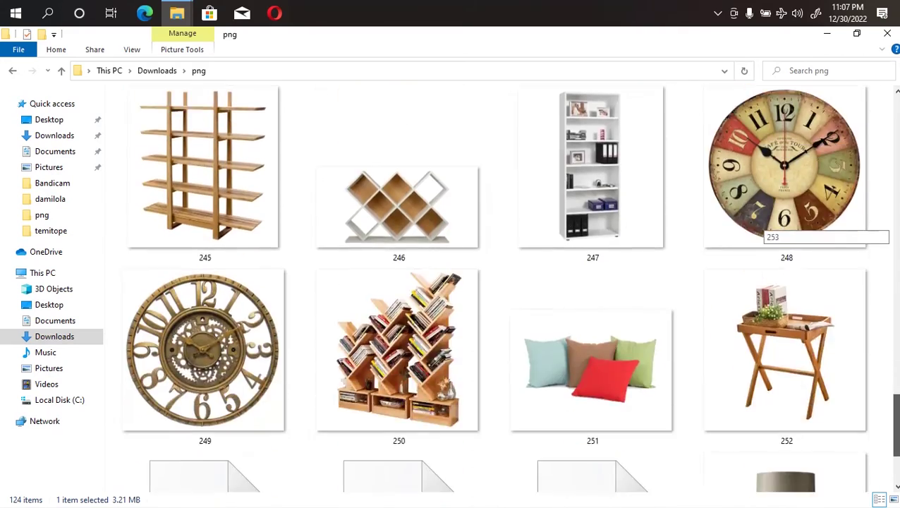
scroll(765, 233, down, 6)
scroll(765, 232, up, 15)
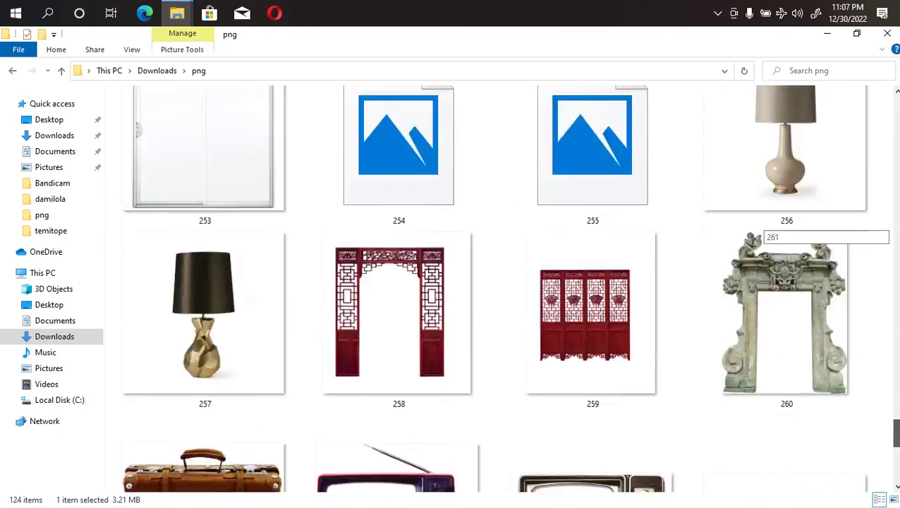
scroll(765, 233, up, 12)
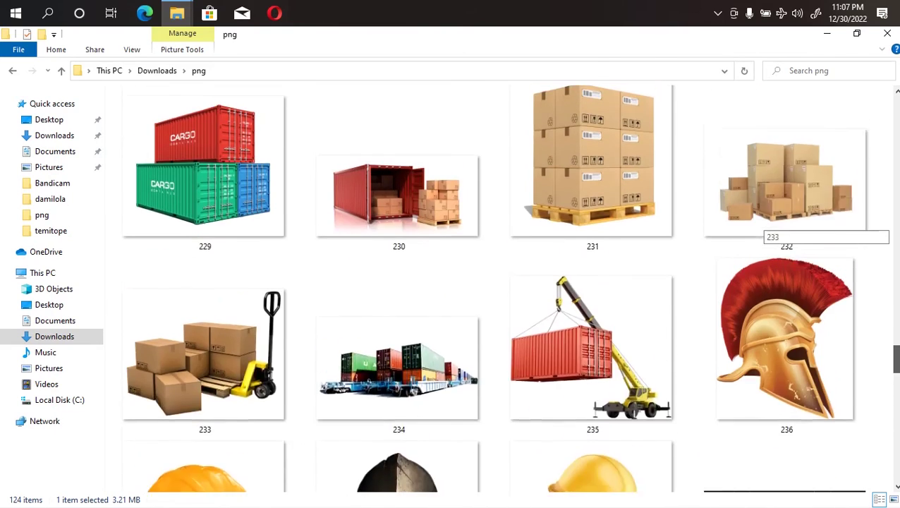
scroll(765, 233, up, 20)
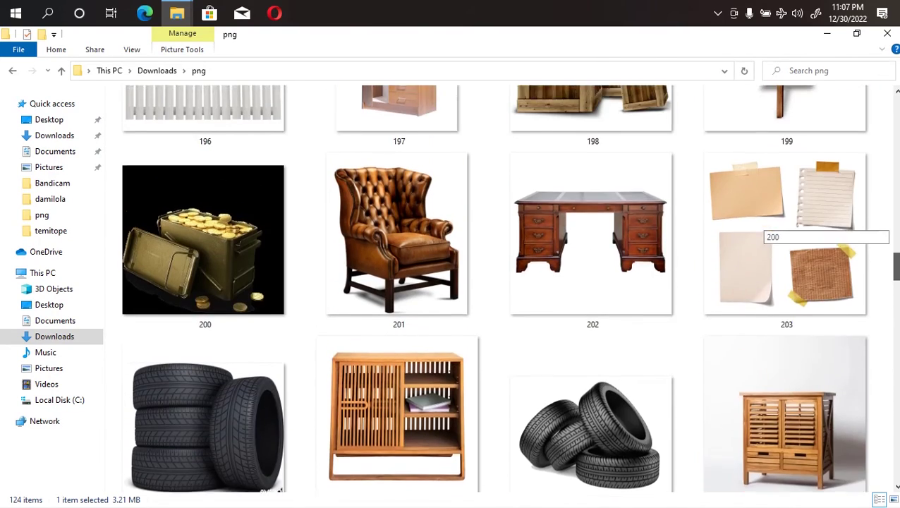
Place image 200, the metal box of gold coins, into dami 001.psd and scale it to about 41.39%.
scroll(765, 233, up, 2)
drag(211, 385, 291, 357)
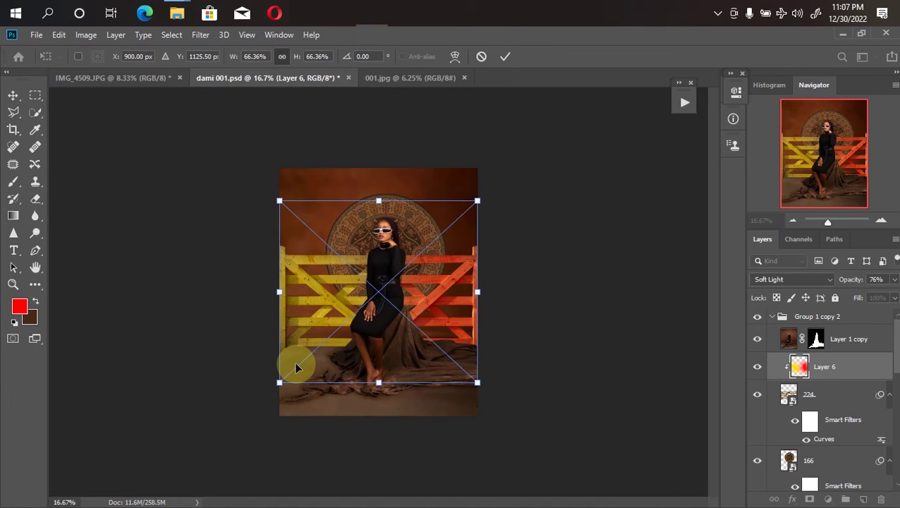
drag(476, 200, 402, 267)
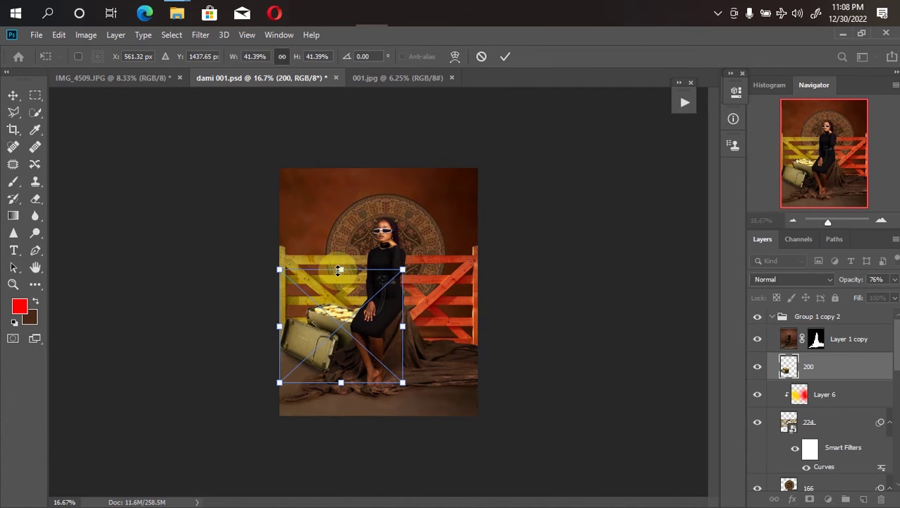
key(b)
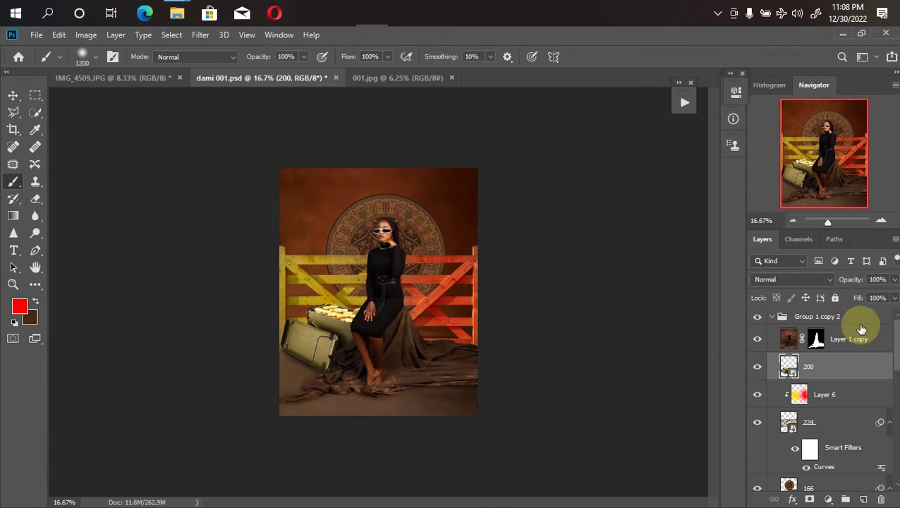
Move layer 200 above Layer 1 copy and position the coin box in the picture's lower-left corner beside the woman's feet.
drag(859, 369, 846, 331)
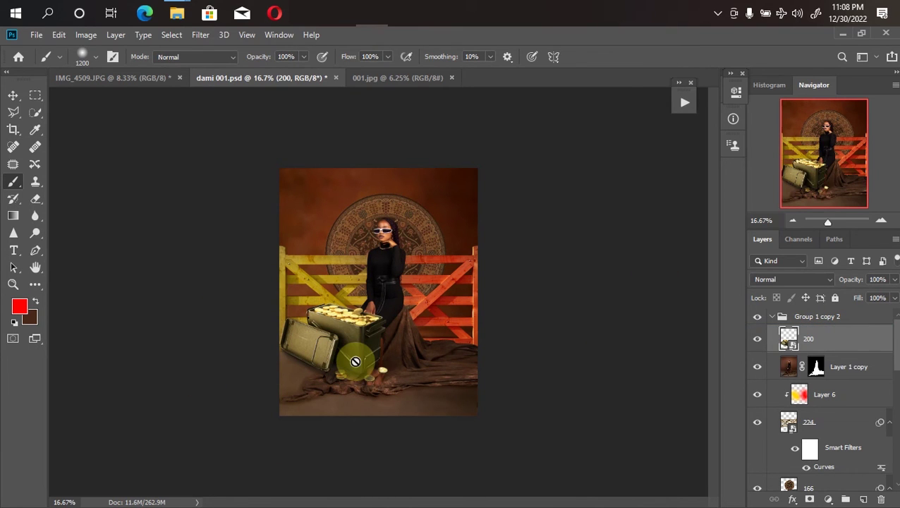
key(v)
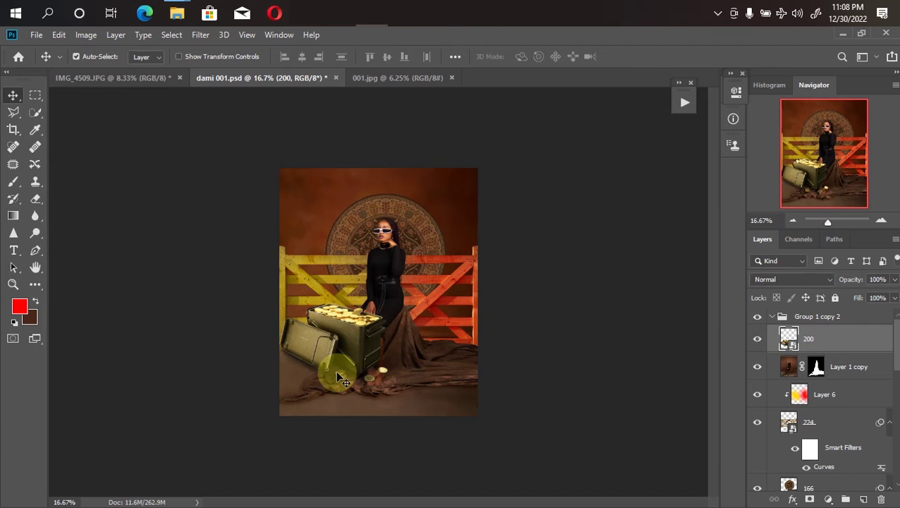
drag(345, 356, 319, 387)
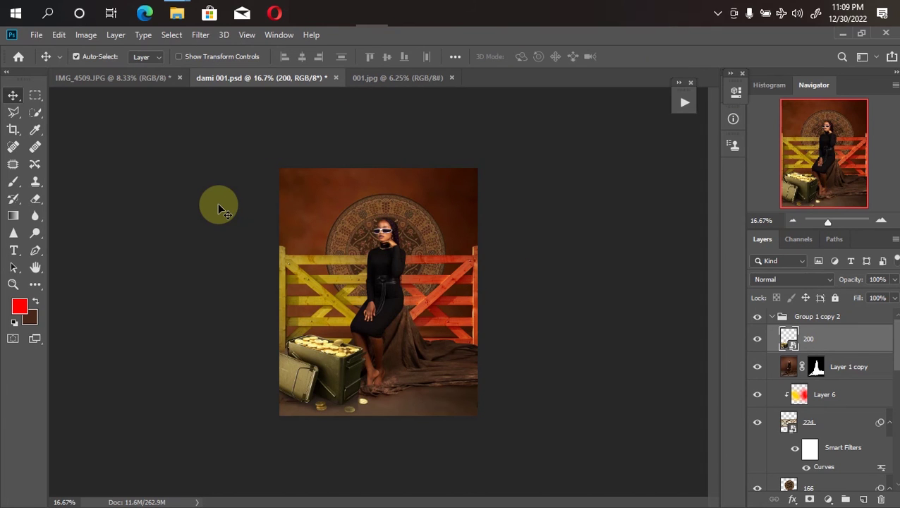
Make a circular marquee selection around the woman and most of the rug, and invert it to select the surroundings.
click(33, 97)
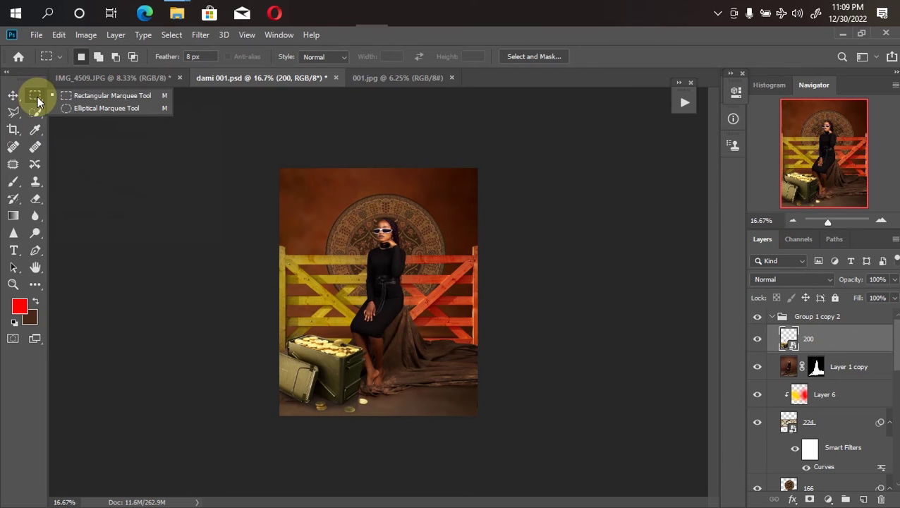
click(106, 110)
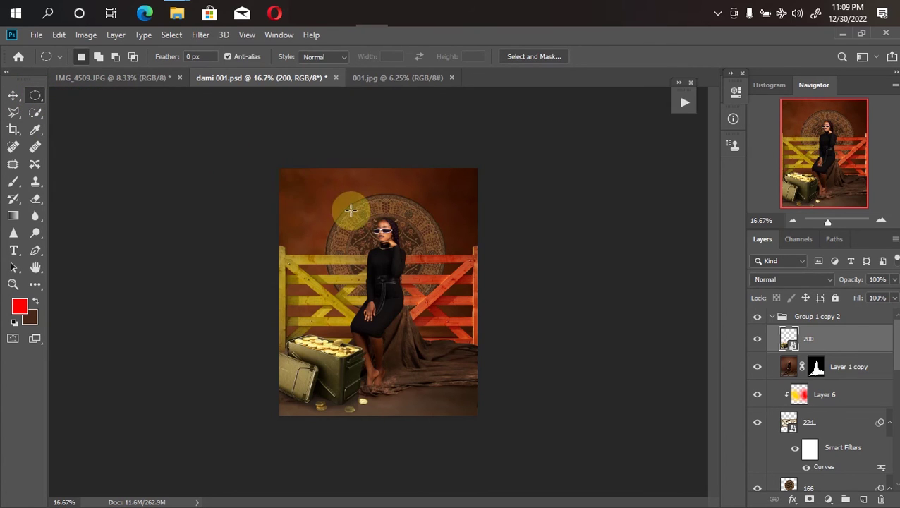
drag(338, 208, 478, 369)
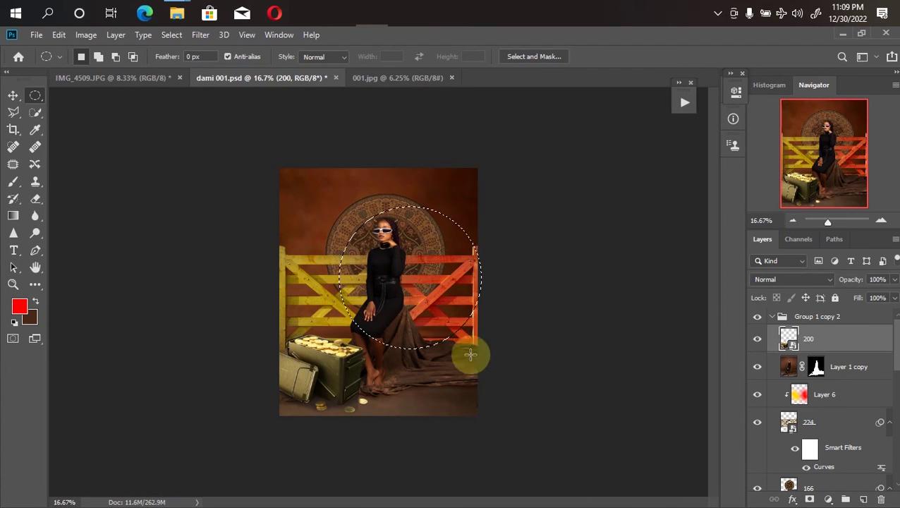
drag(426, 311, 398, 302)
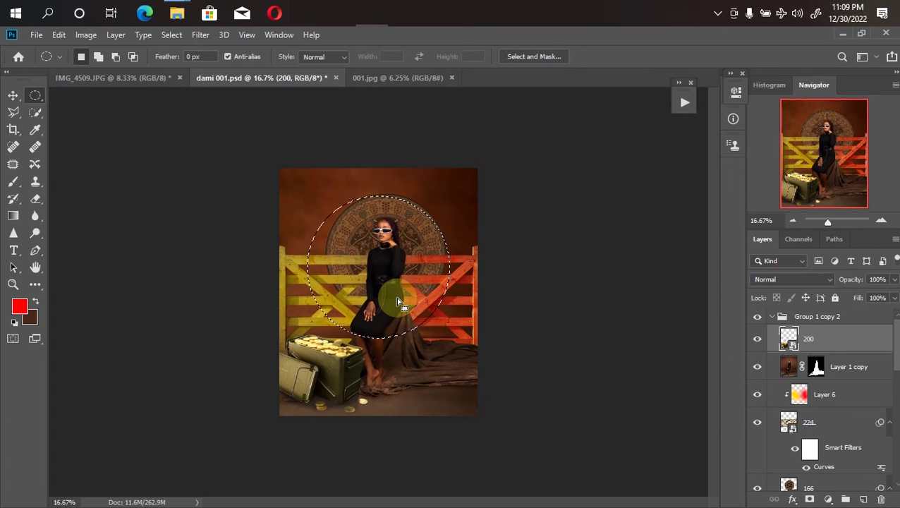
key(ctrl+shift+i)
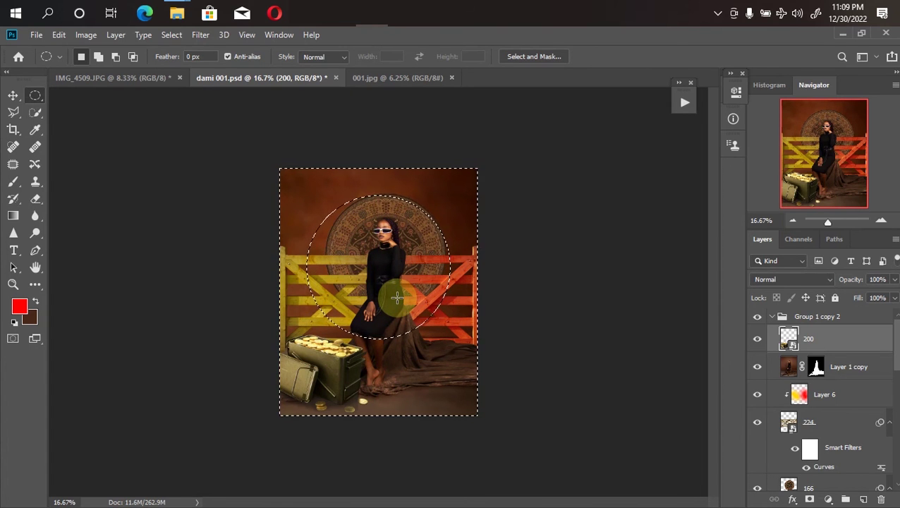
Add a black #000000 Solid Color fill layer above layer 200, masked to the area outside the circle.
click(828, 499)
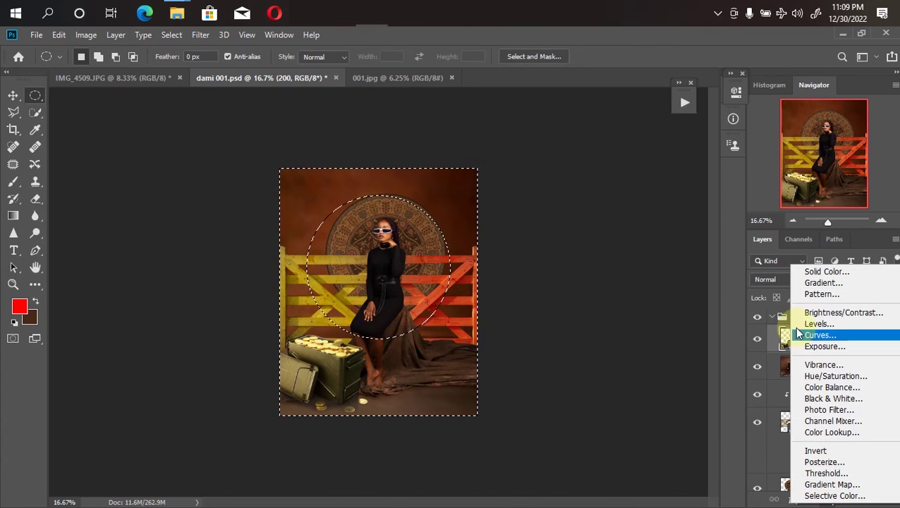
click(818, 271)
click(452, 414)
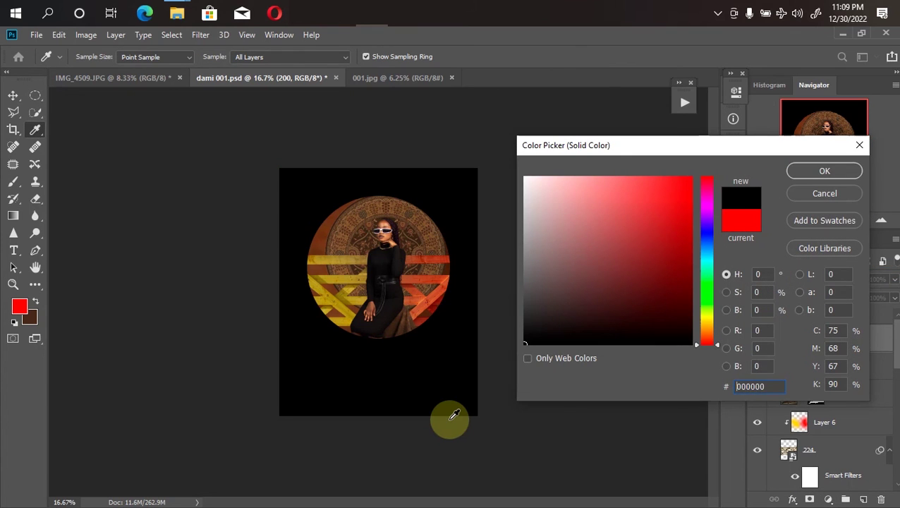
key(Return)
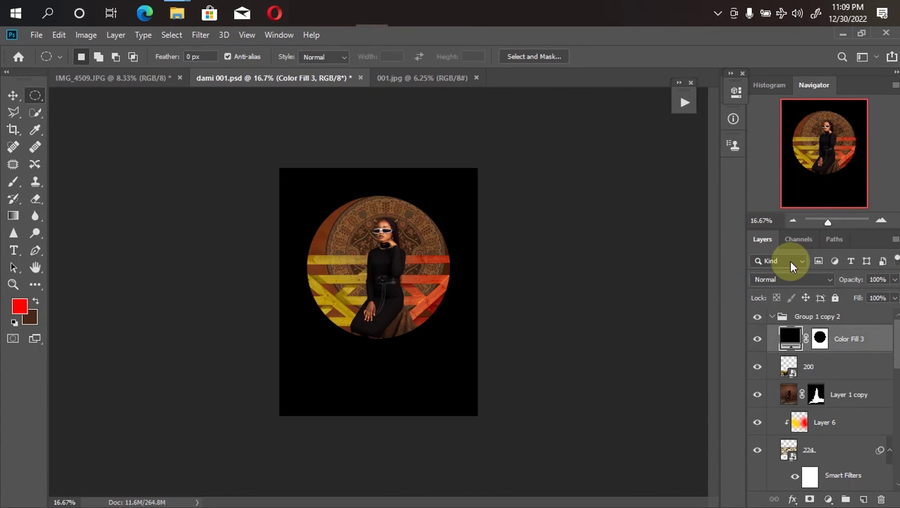
Feather the black fill layer's mask to 596 px.
click(818, 342)
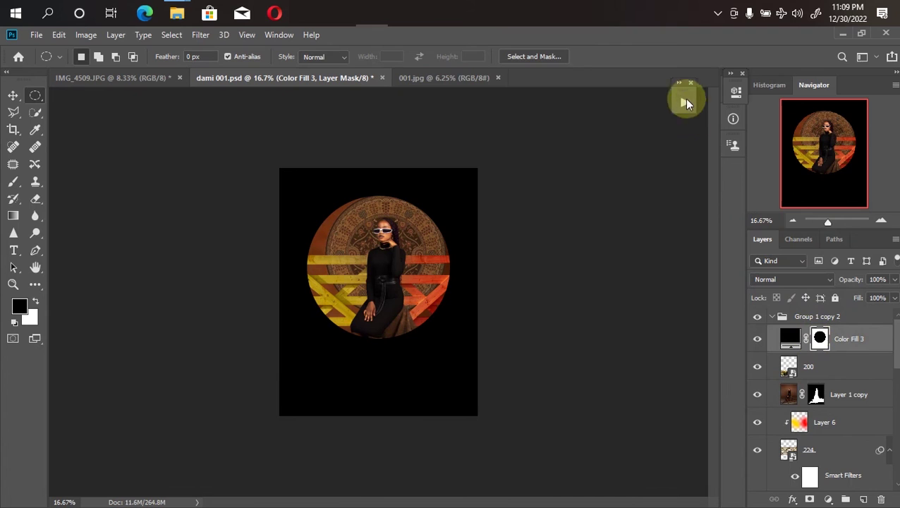
click(732, 124)
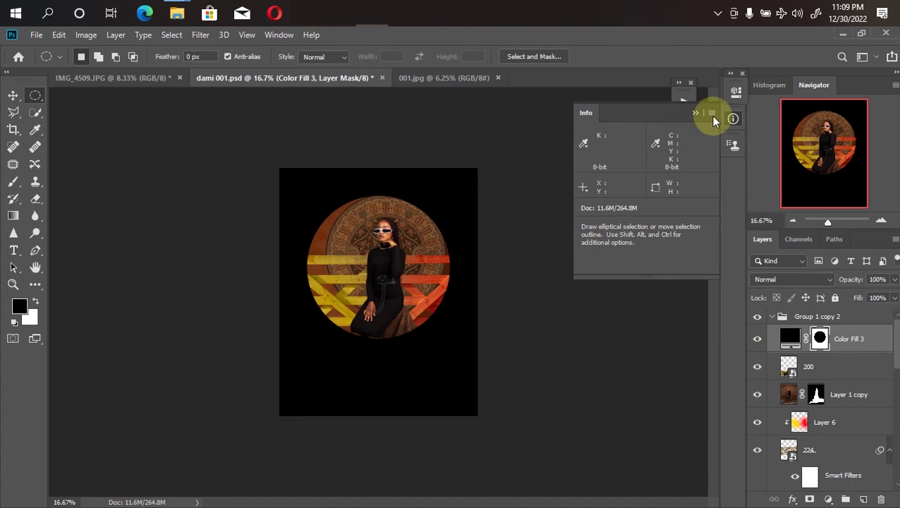
click(734, 101)
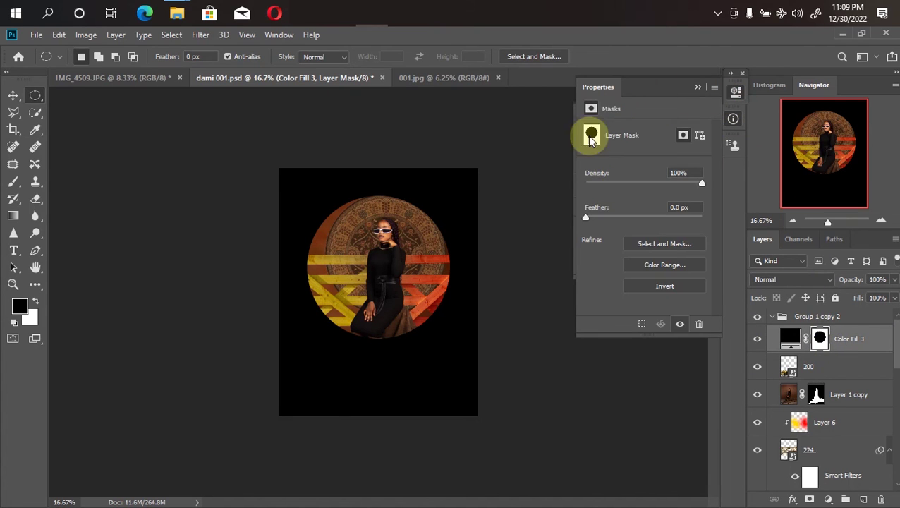
drag(643, 216, 691, 221)
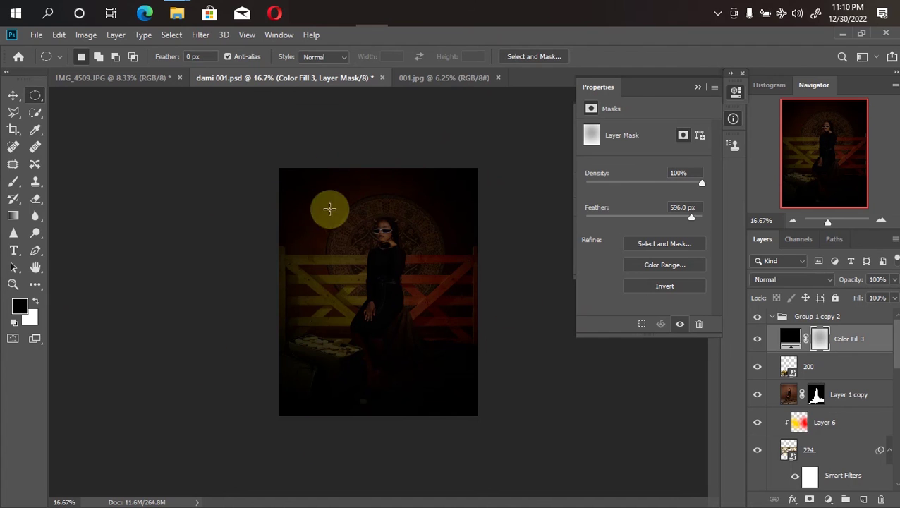
Lower the black fill layer's opacity to 30% and toggle its visibility to compare the picture with and without the vignette.
click(893, 279)
drag(891, 296, 851, 298)
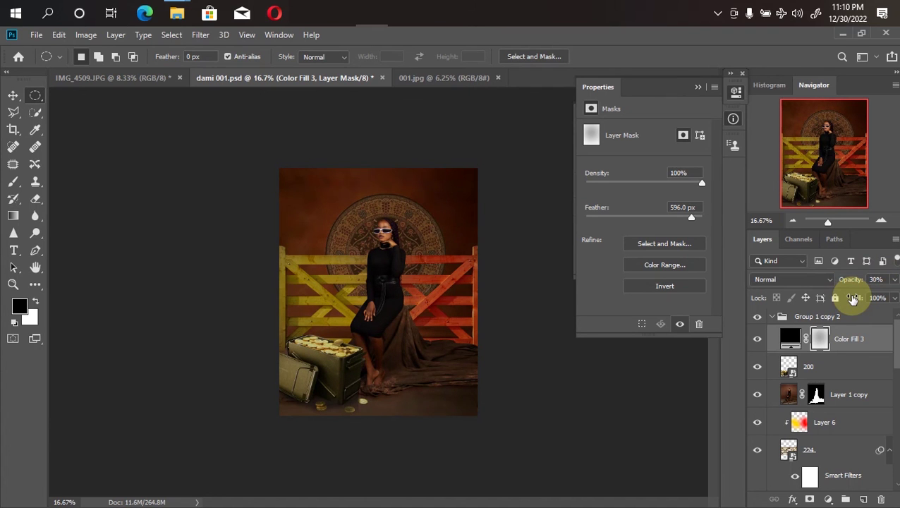
key(ctrl+minus)
click(757, 343)
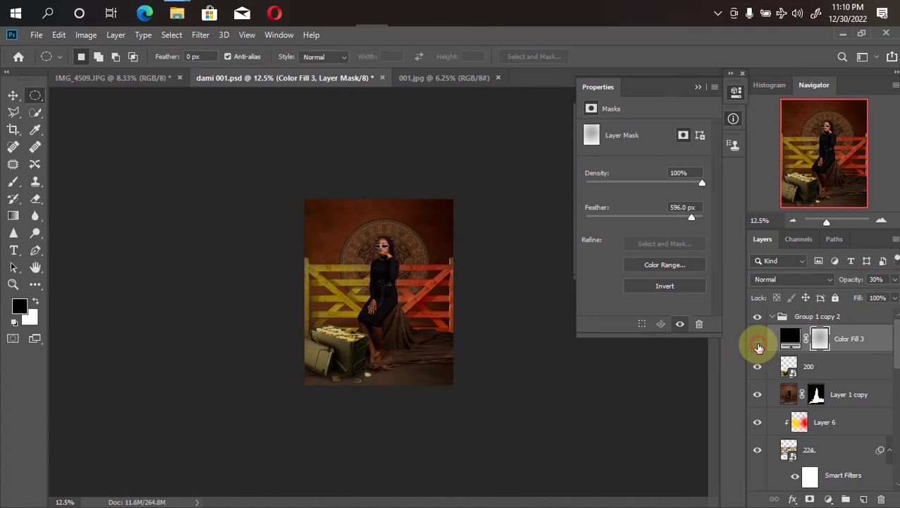
click(758, 346)
click(757, 344)
click(757, 344)
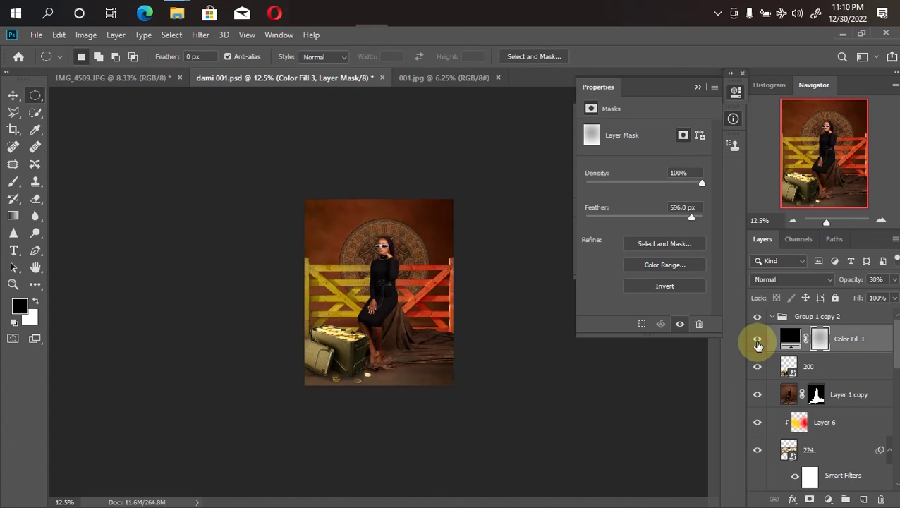
Toggle the black vignette fill layer's visibility and examine the composite up close and as a whole with the vignette on.
key(ctrl+plus)
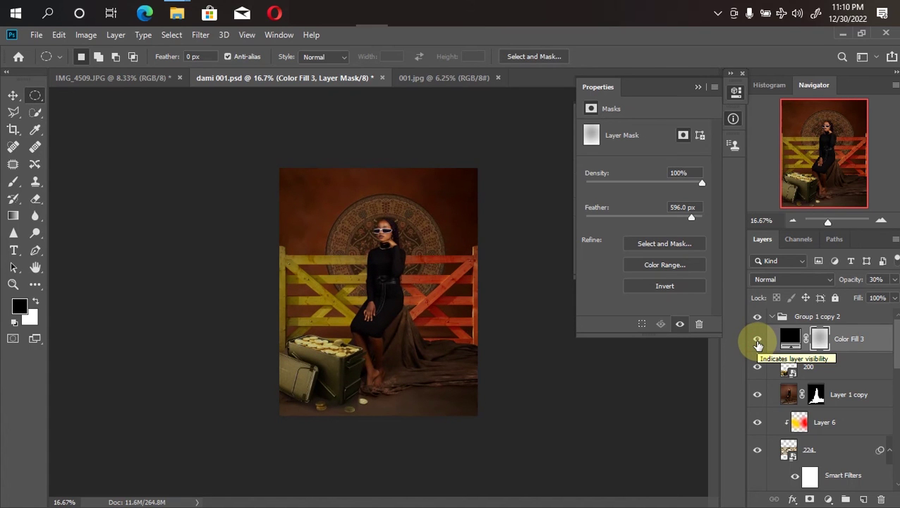
click(757, 341)
click(758, 341)
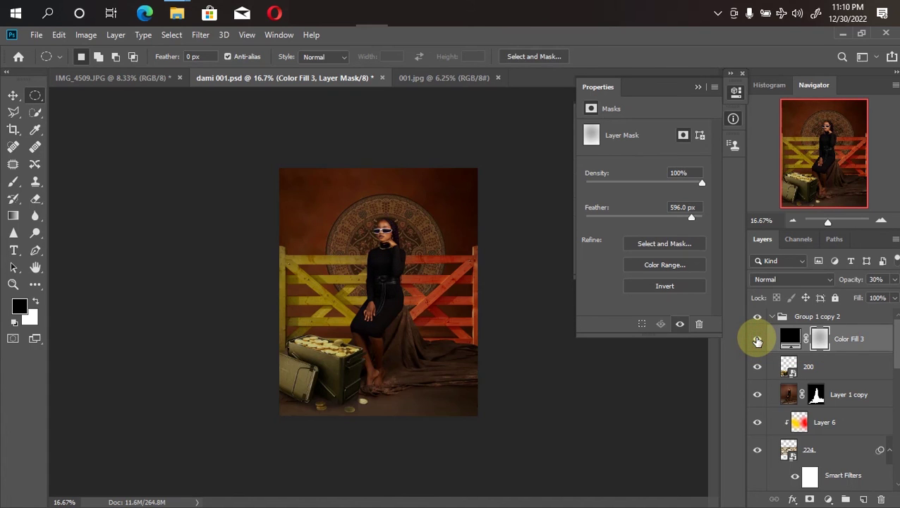
key(ctrl+plus)
key(ctrl+plus)
key(ctrl+minus)
key(ctrl+minus)
key(ctrl+minus)
key(ctrl+plus)
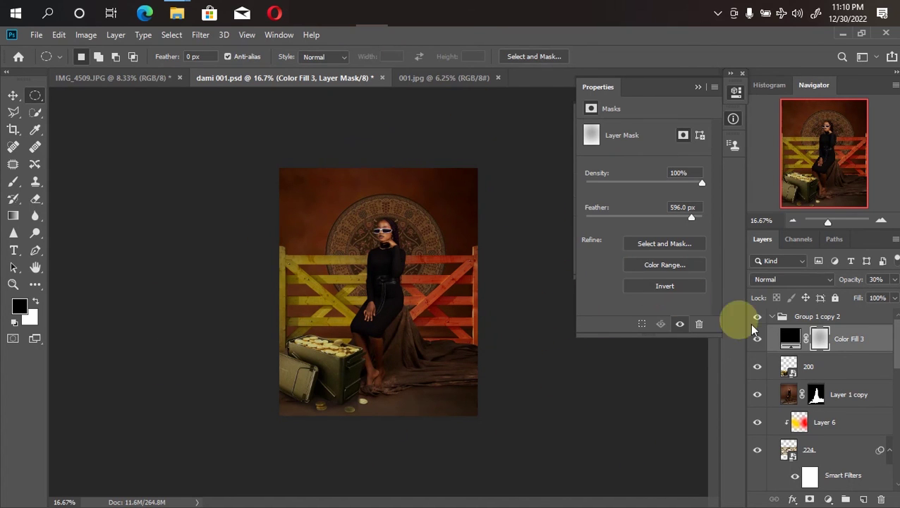
Add a Color Lookup adjustment layer above the black vignette fill, using the 3DLUT file mela chocolate.CUBE.
click(828, 498)
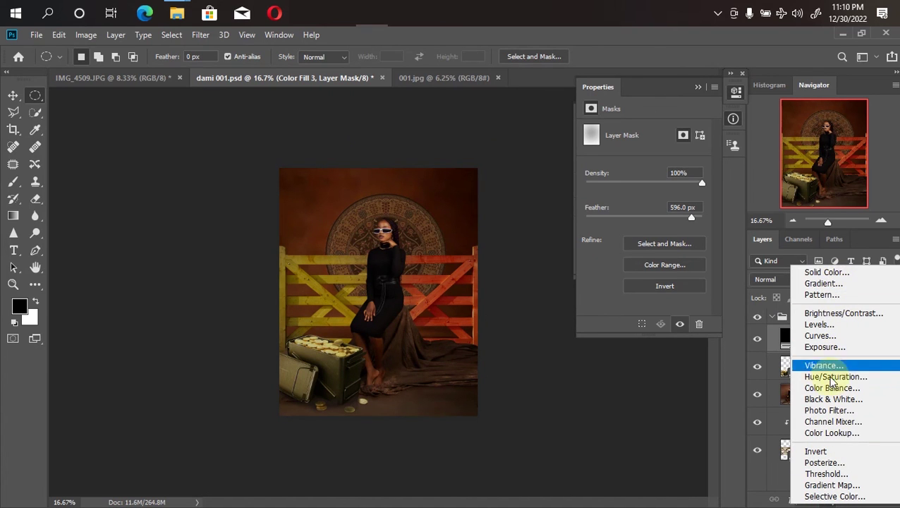
click(831, 433)
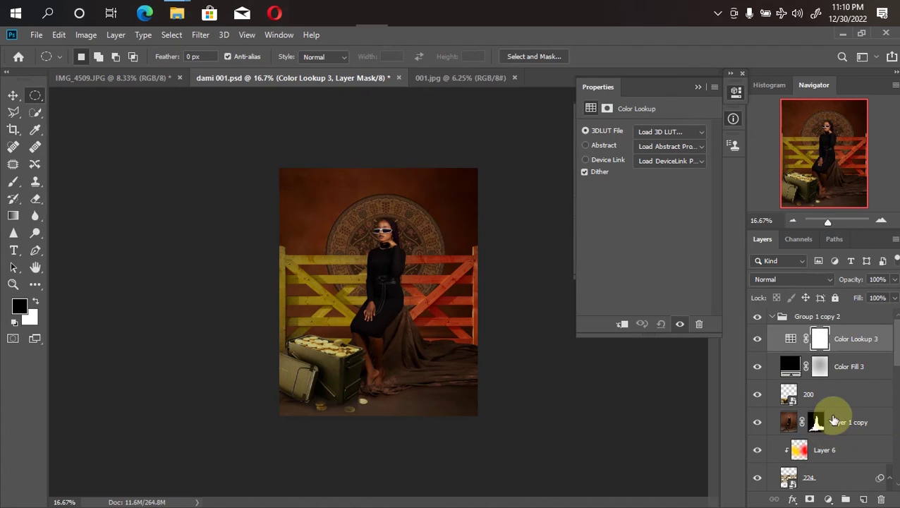
click(672, 131)
scroll(793, 177, down, 3)
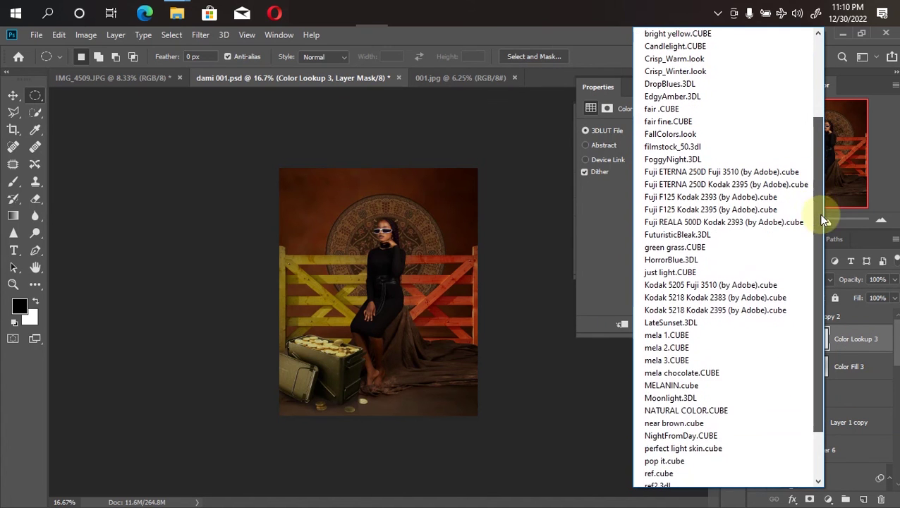
scroll(821, 226, down, 1)
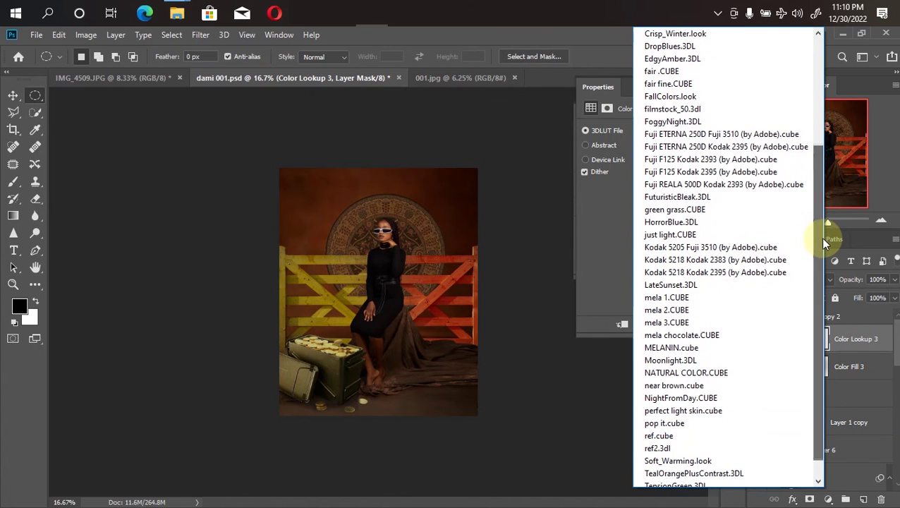
click(716, 341)
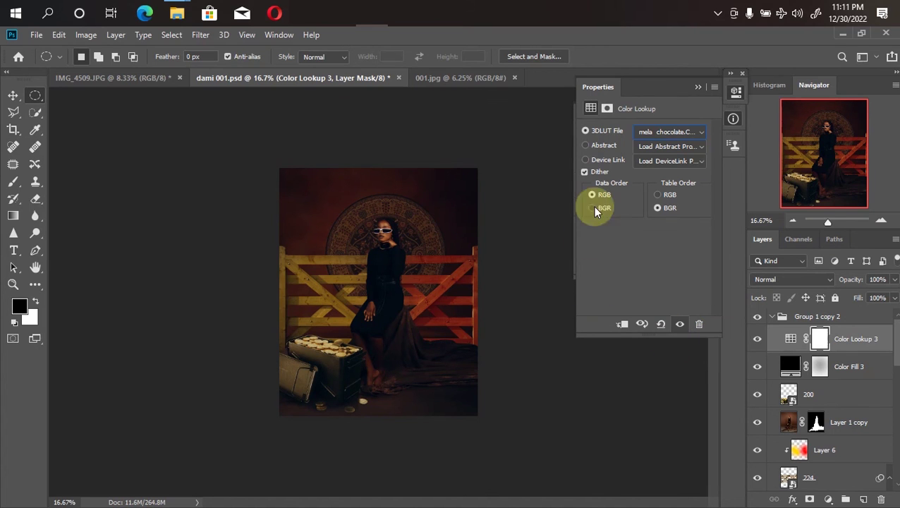
Compare the colour-graded composite in dami 001.psd with the reference image 001.jpg, ending back on dami 001.psd.
click(435, 78)
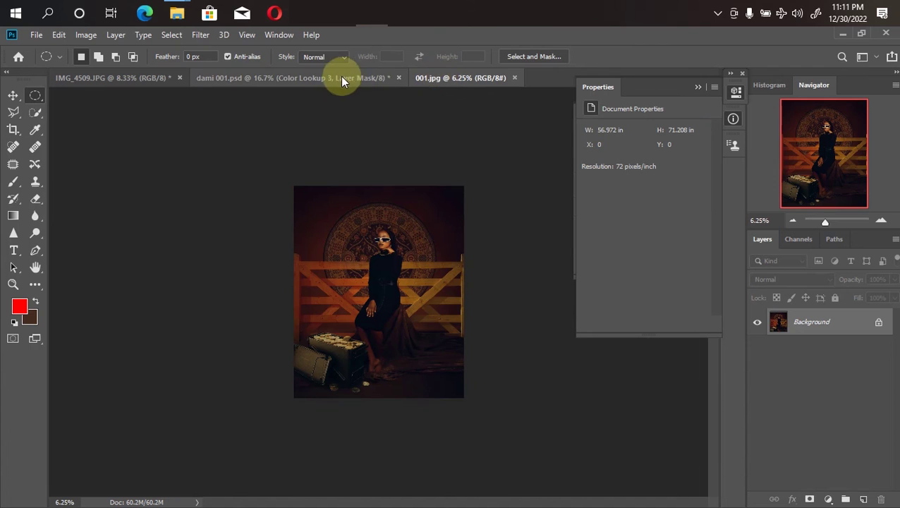
click(311, 78)
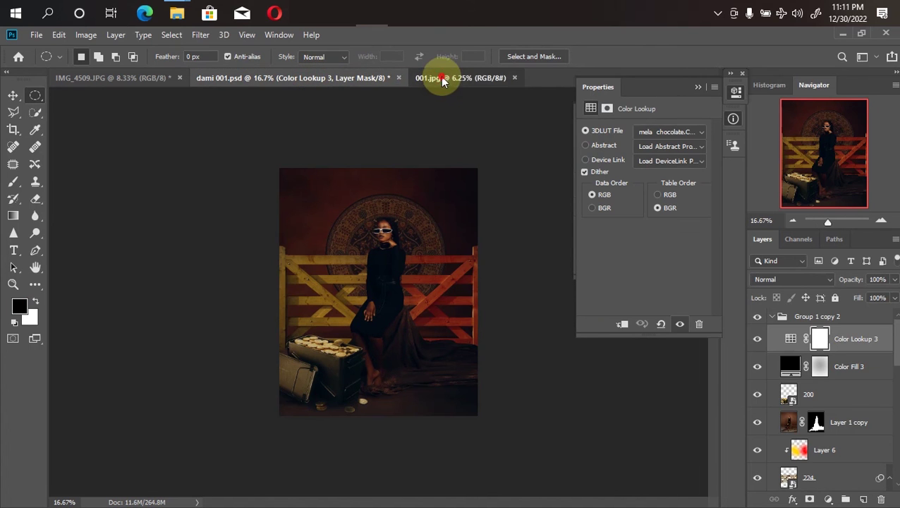
click(427, 79)
click(329, 78)
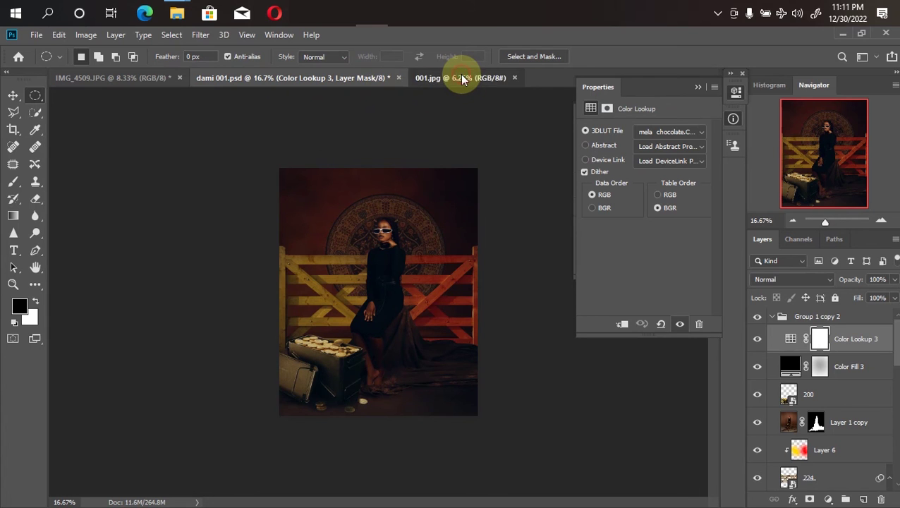
click(459, 78)
click(341, 76)
click(431, 78)
click(287, 78)
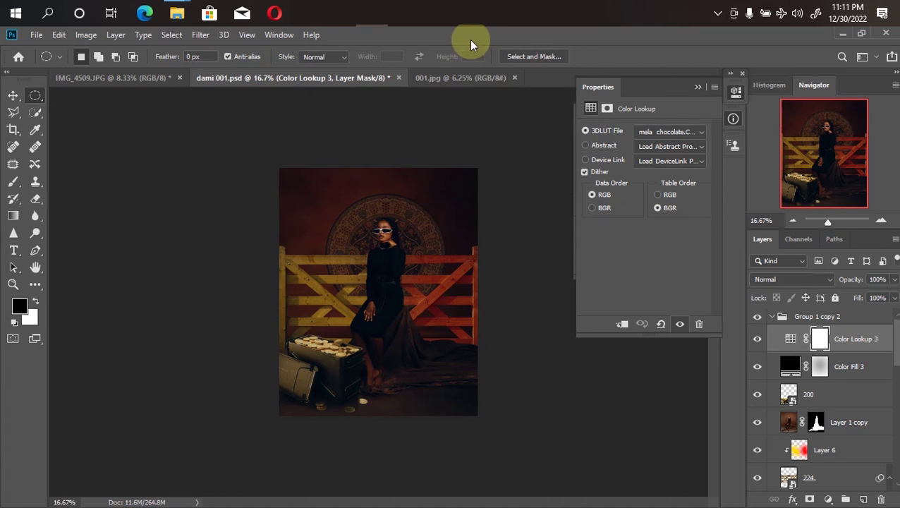
click(451, 78)
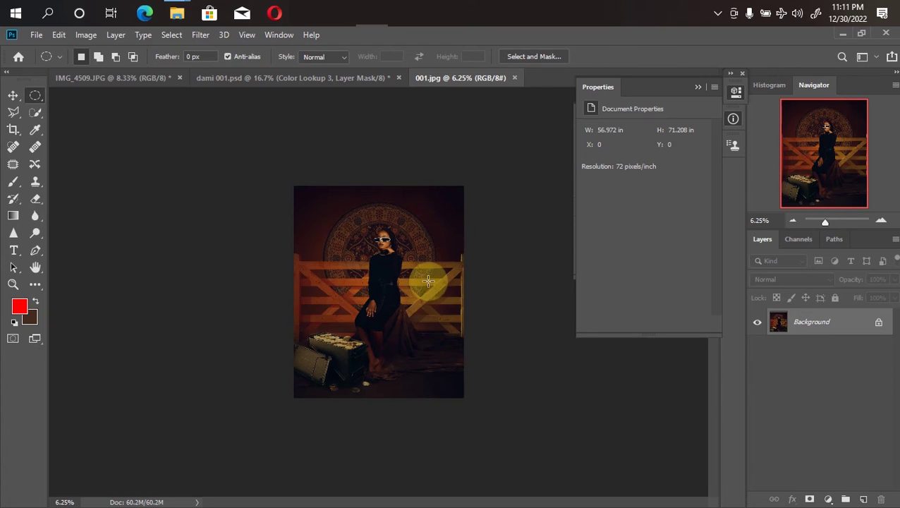
click(354, 78)
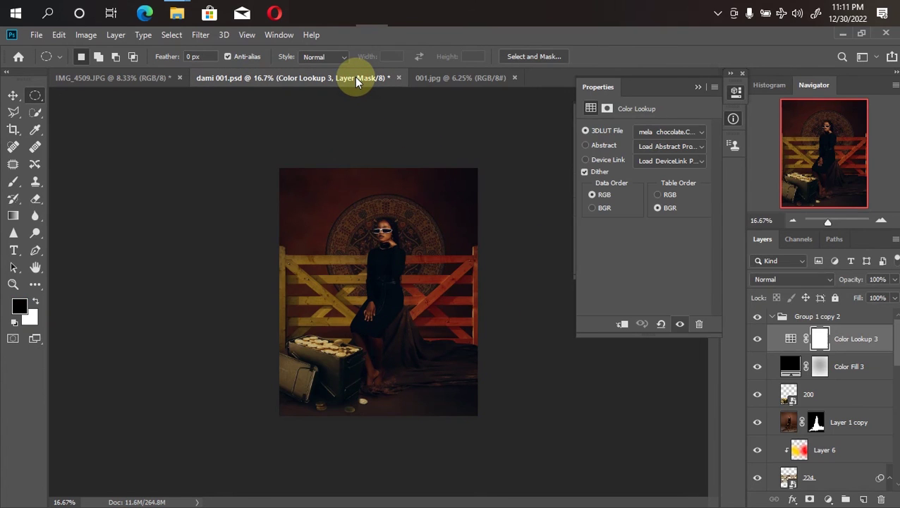